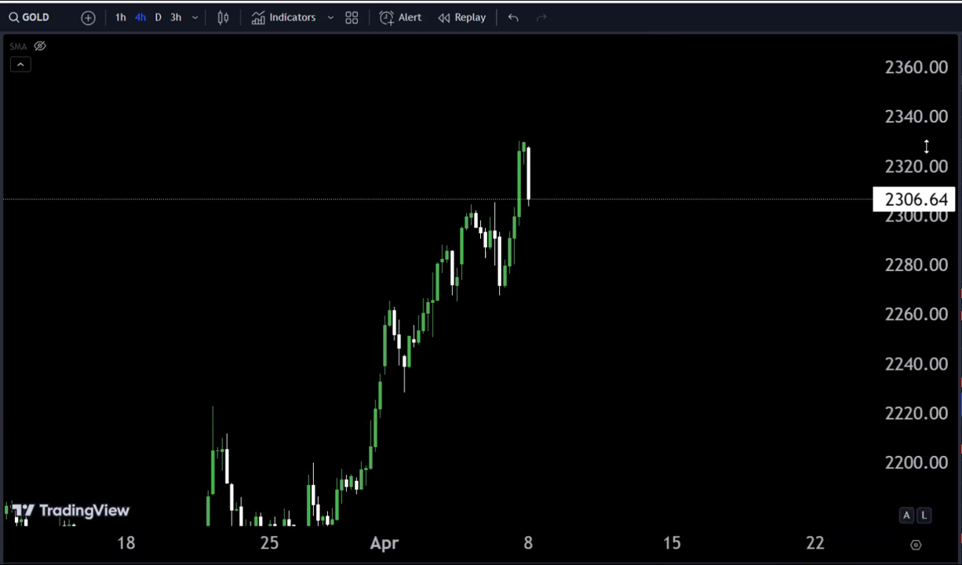
Switch the GOLD chart from 4-hour to 1-hour candles.
drag(926, 146, 927, 256)
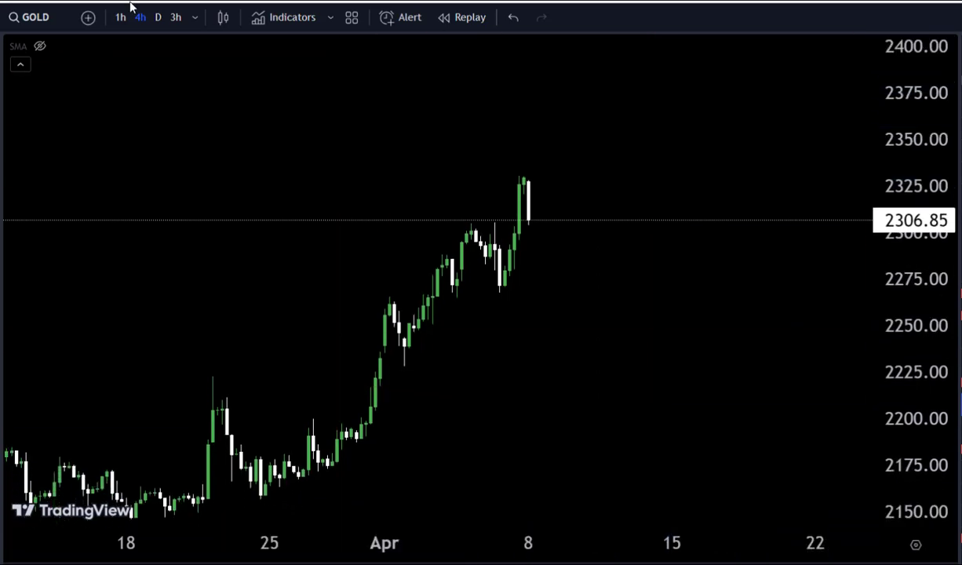
click(196, 17)
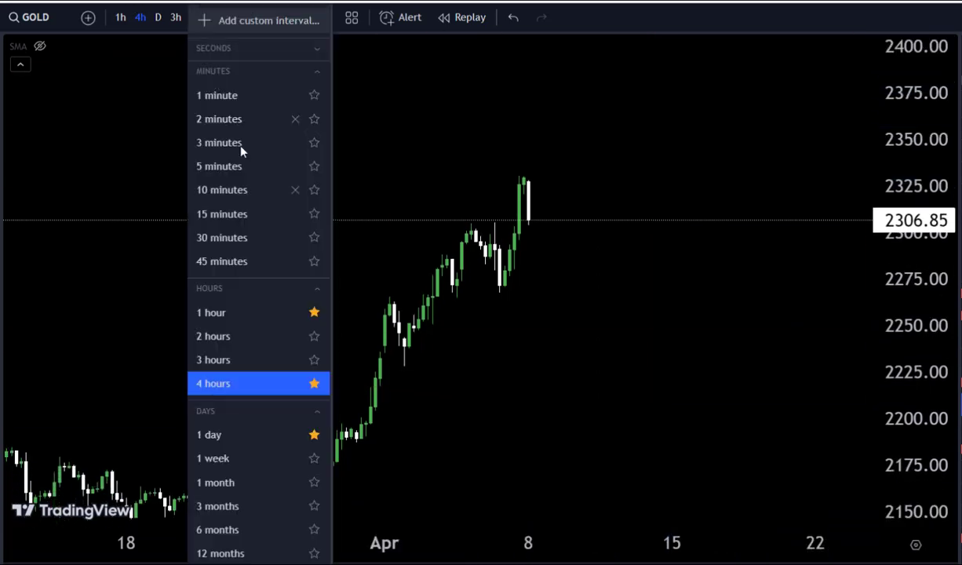
click(242, 317)
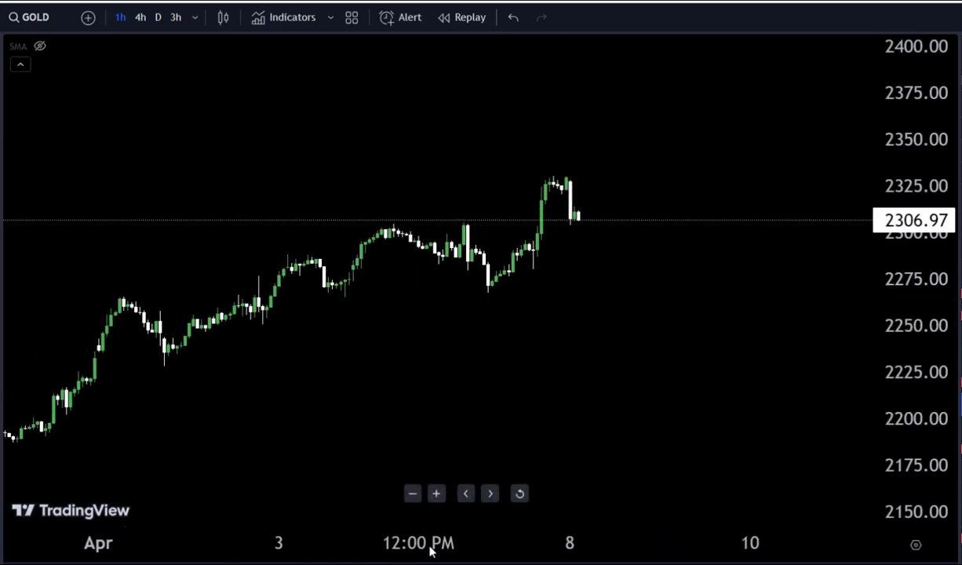
Rescale and pan the chart so prices from about 2250 to 2350 fill the view.
drag(907, 338, 903, 72)
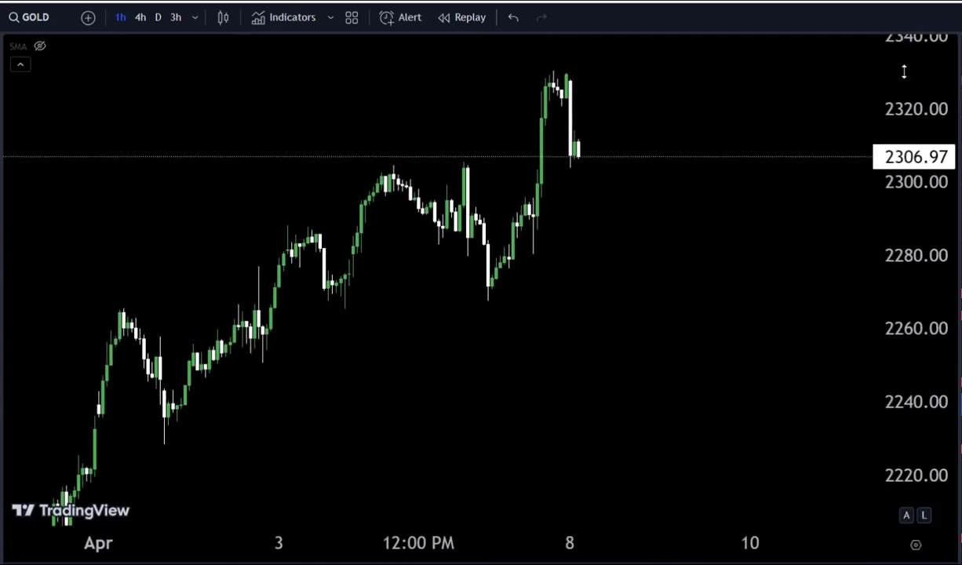
drag(644, 240, 646, 306)
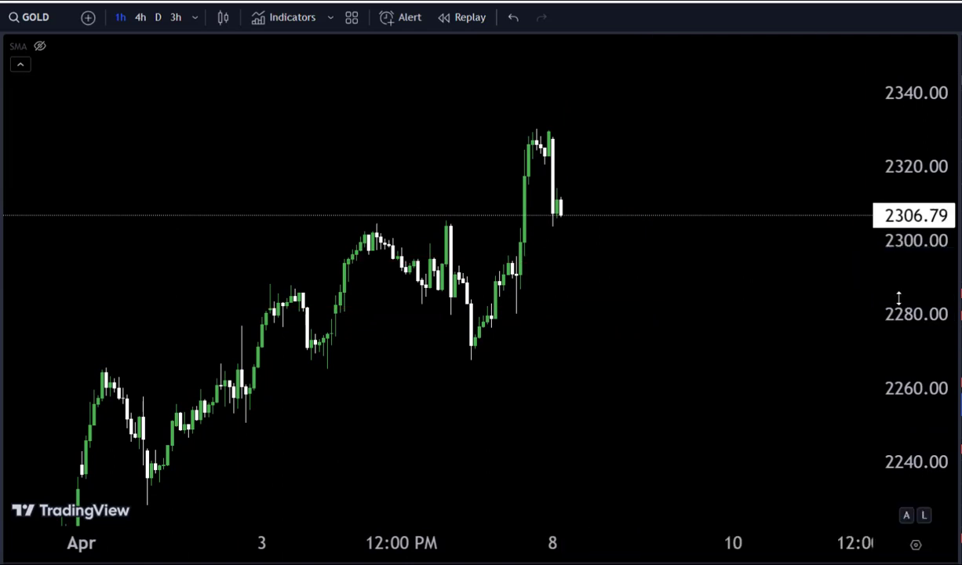
drag(898, 298, 898, 259)
drag(719, 307, 691, 458)
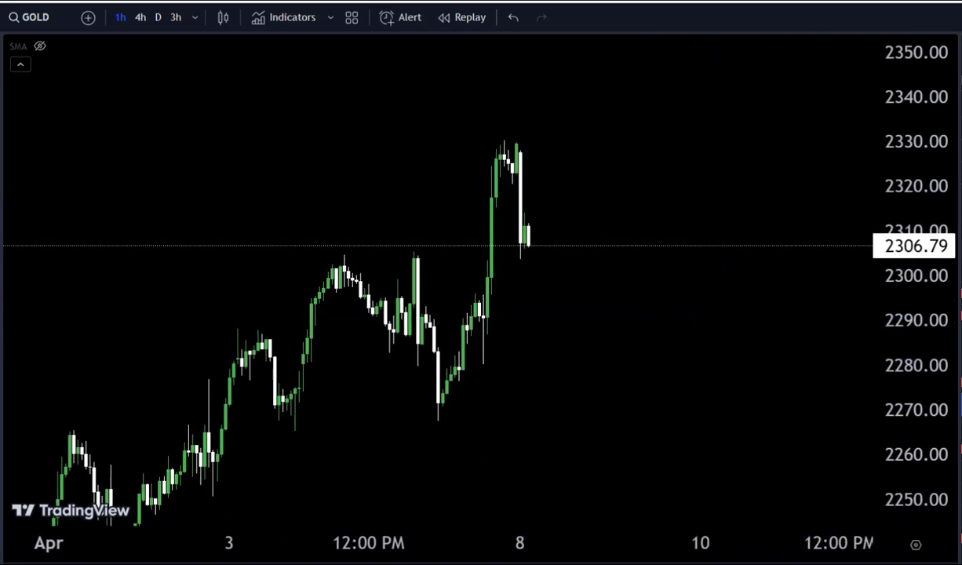
Draw a red zone along the 2303–2306 highs, stretched right to the chart edge.
click(315, 266)
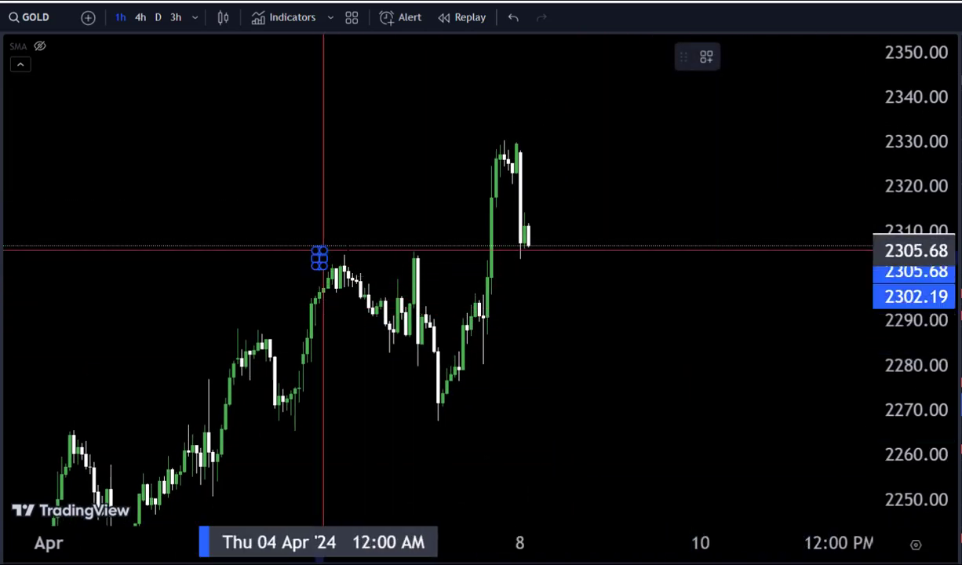
drag(443, 256, 873, 257)
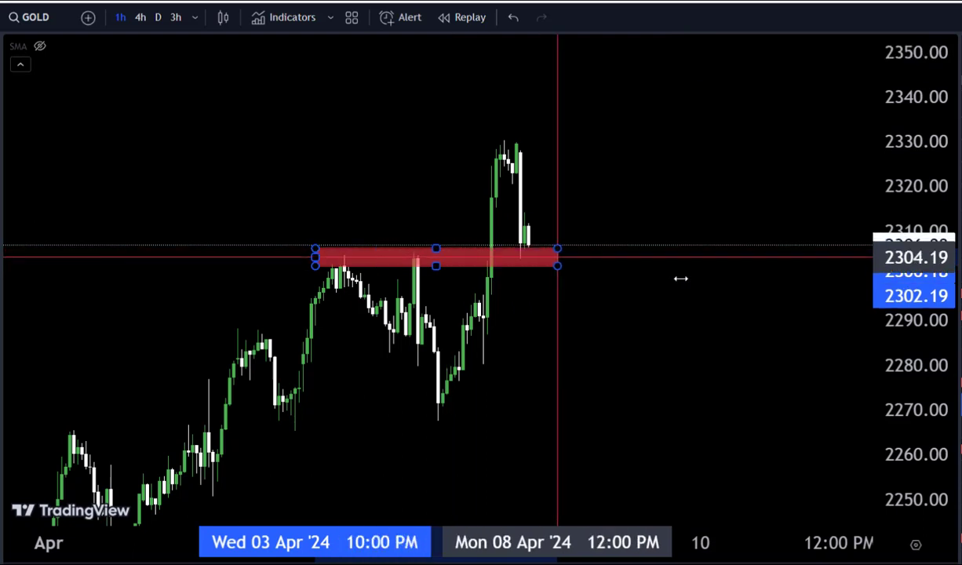
click(682, 215)
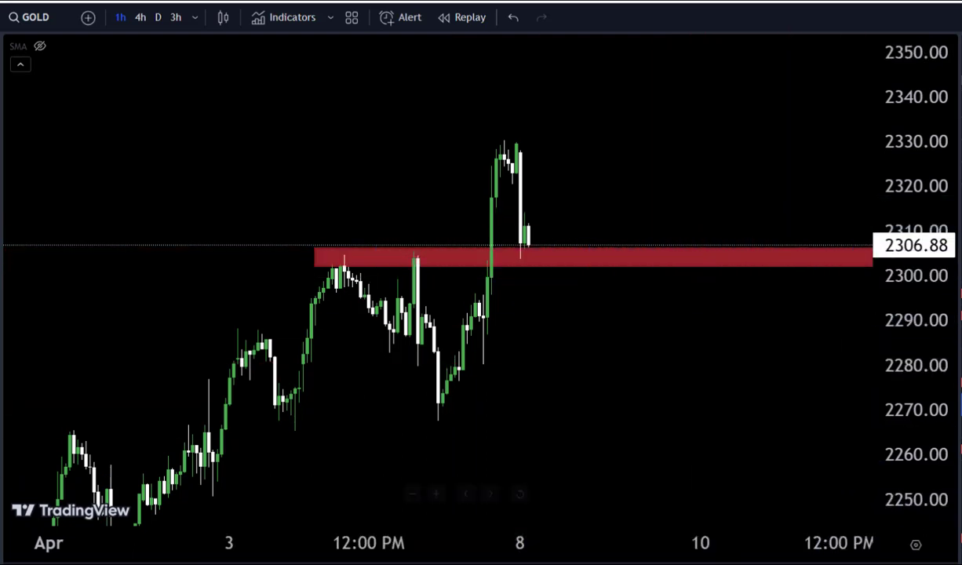
Draw a second red zone near the 2265–2270 lows, widened toward the price axis.
click(263, 412)
click(368, 444)
drag(369, 444, 869, 425)
click(683, 355)
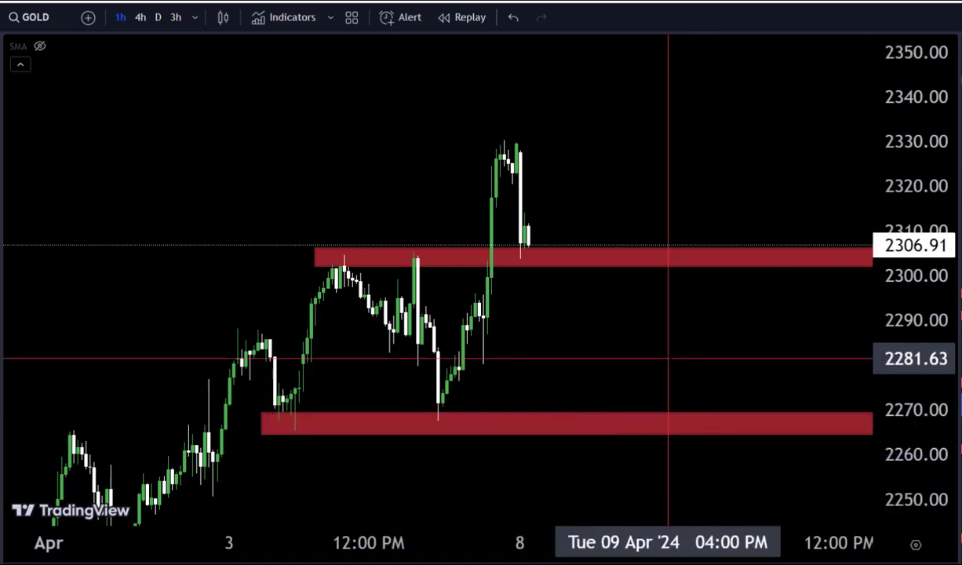
drag(920, 353, 947, 315)
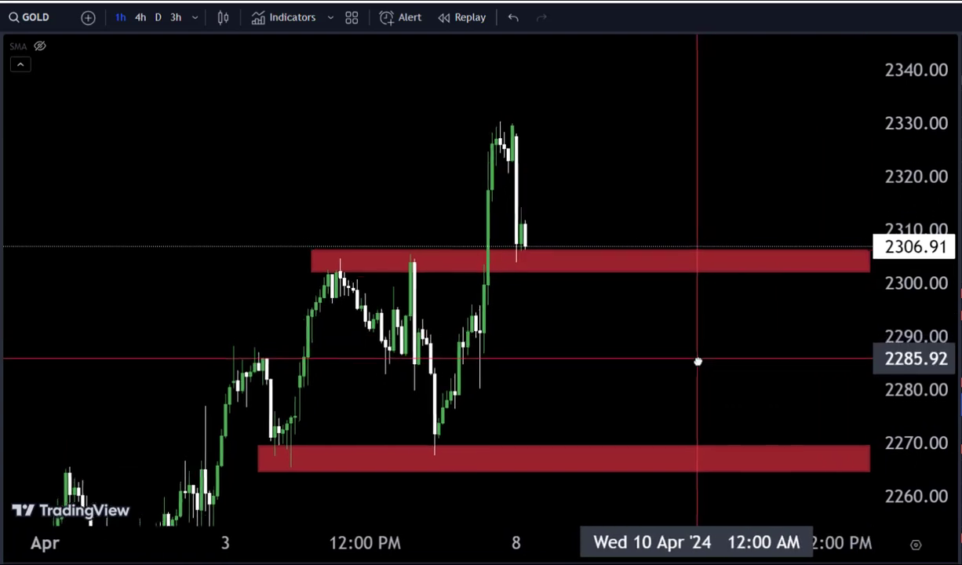
drag(697, 361, 693, 365)
Raise the upper zone's bottom edge to about 2303.7 and extend both zones to the price axis.
click(619, 273)
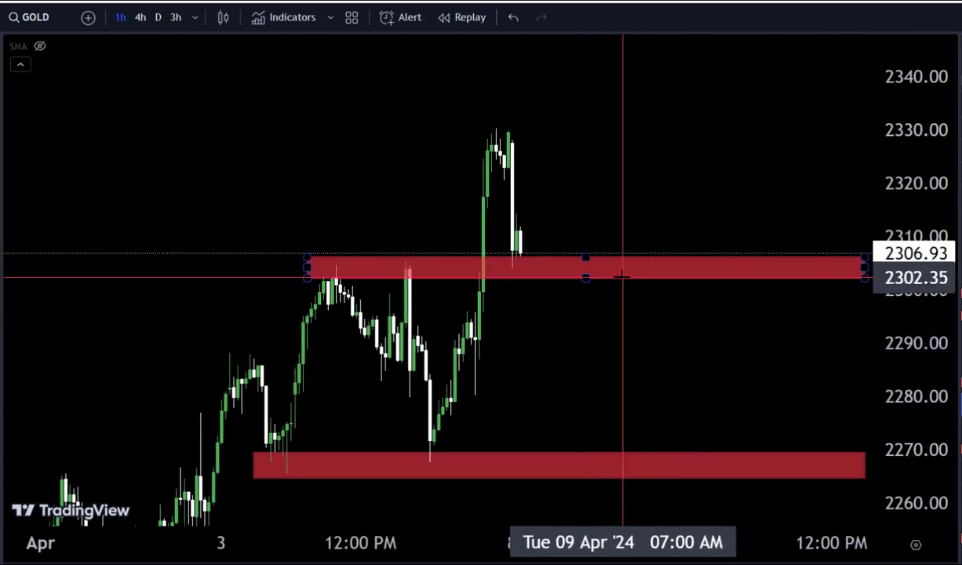
drag(584, 279, 586, 269)
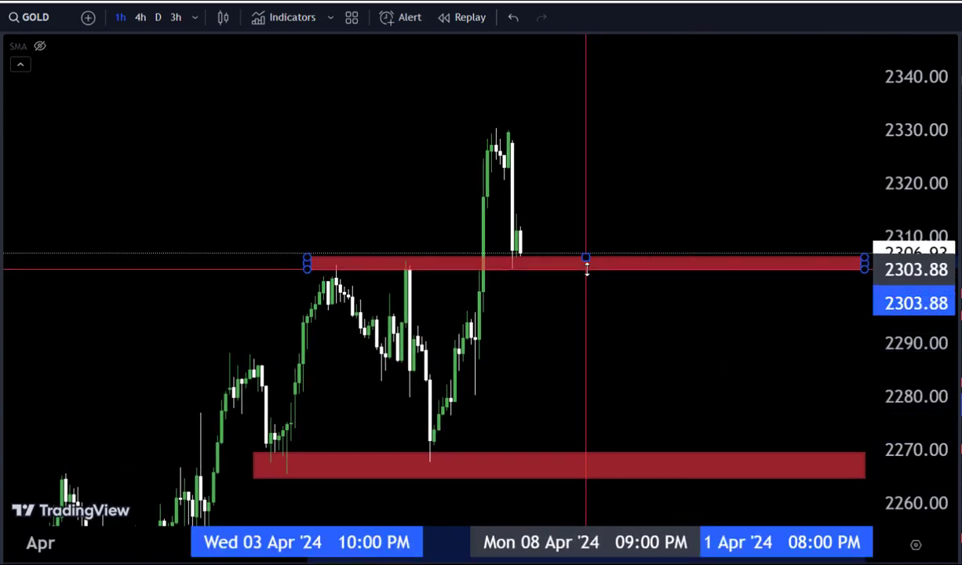
click(590, 215)
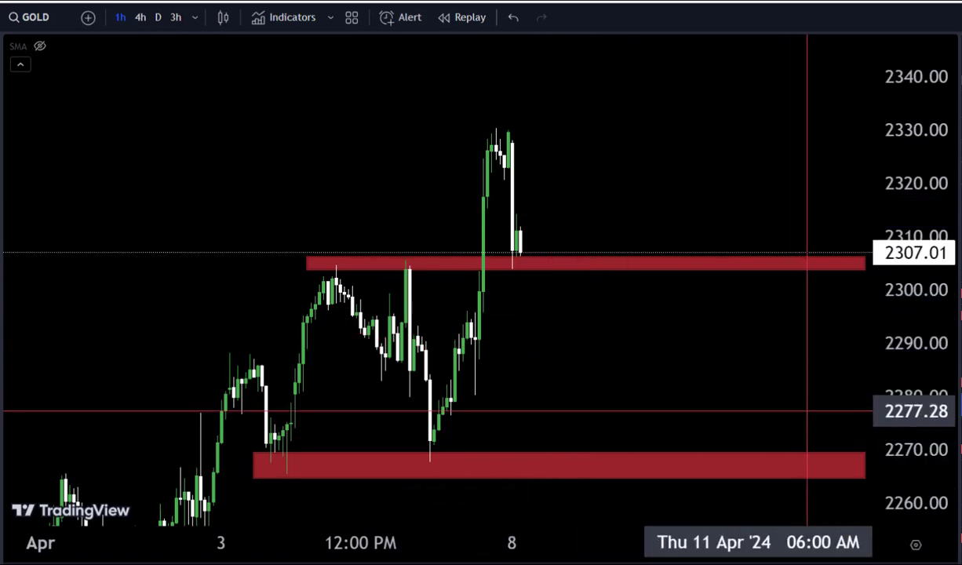
click(863, 466)
drag(863, 466, 872, 465)
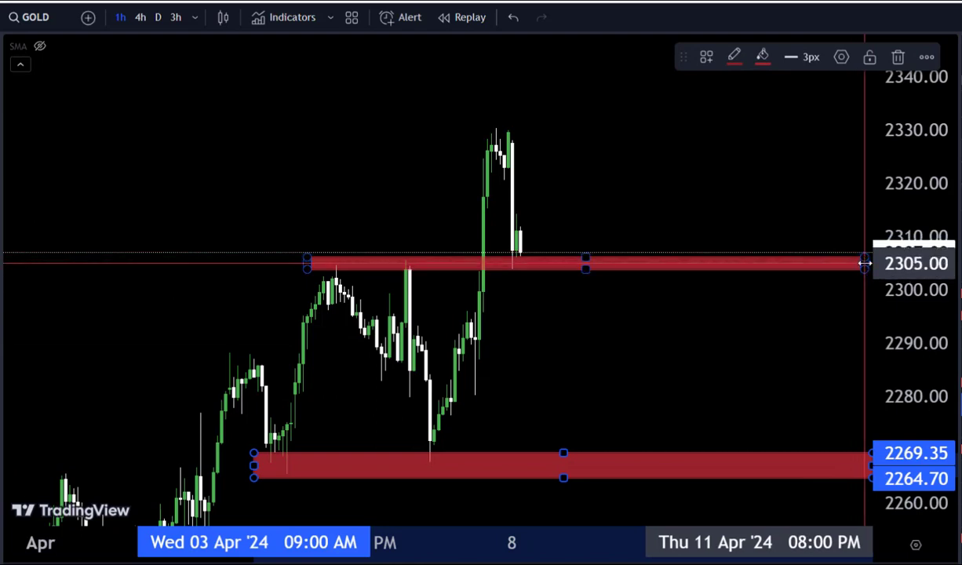
drag(863, 264, 872, 263)
Extend the lower zone to the chart's left edge and rescale the view to spread the zones.
drag(909, 220, 909, 238)
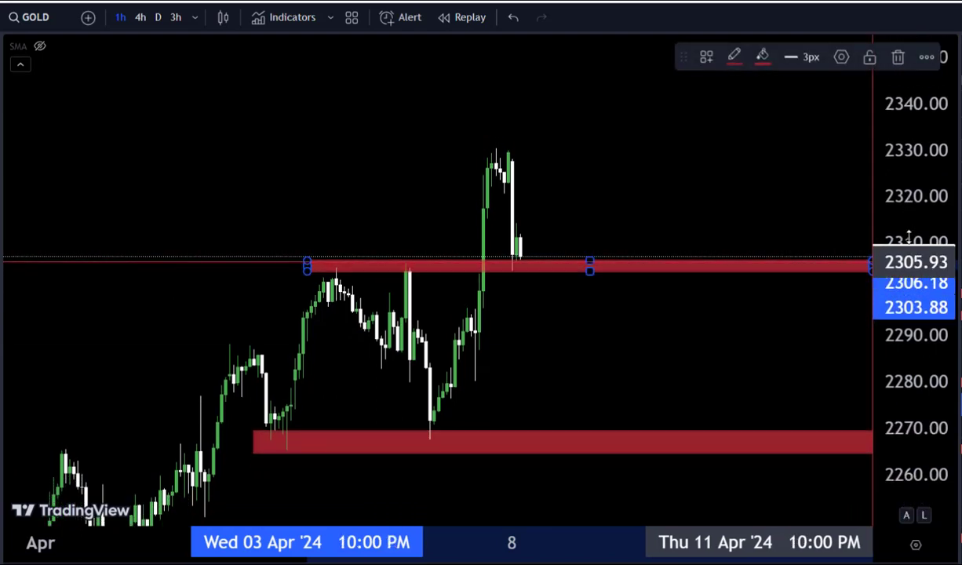
drag(772, 193, 773, 215)
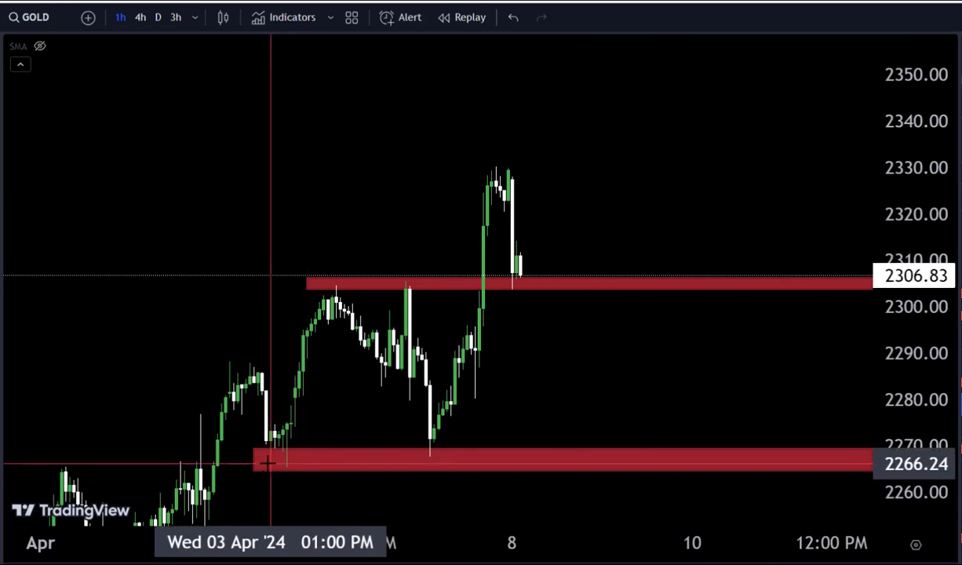
drag(268, 464, 4, 459)
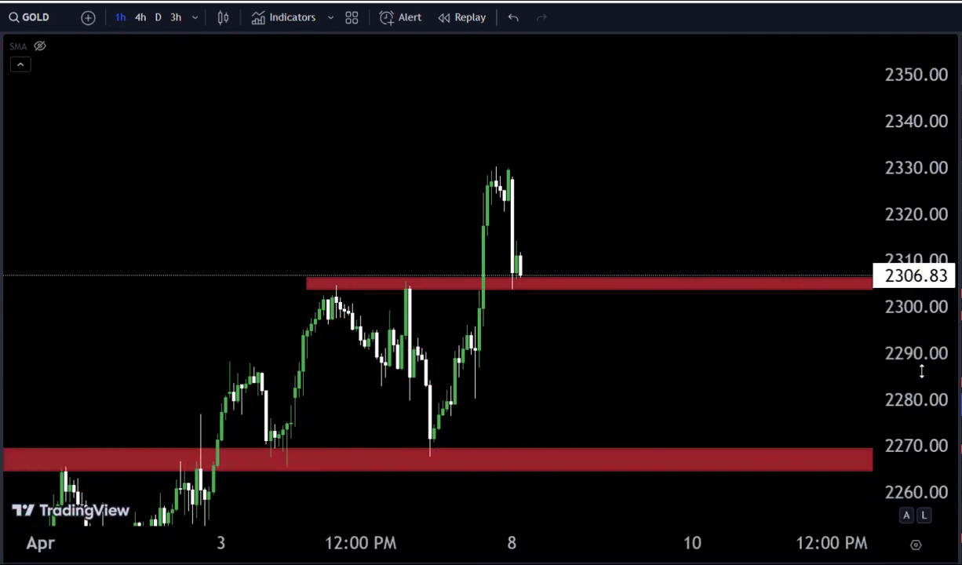
drag(921, 371, 917, 346)
drag(676, 396, 723, 396)
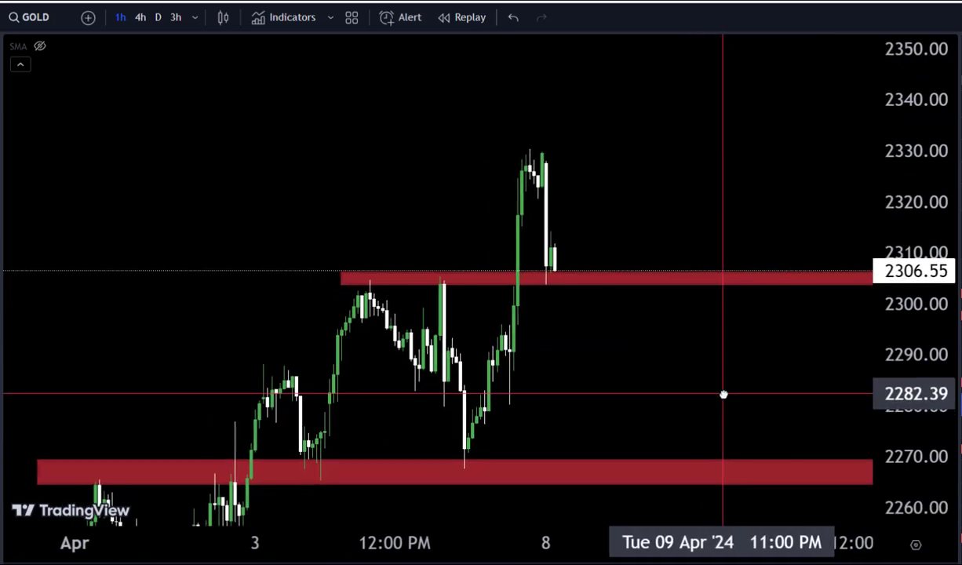
drag(473, 531, 498, 531)
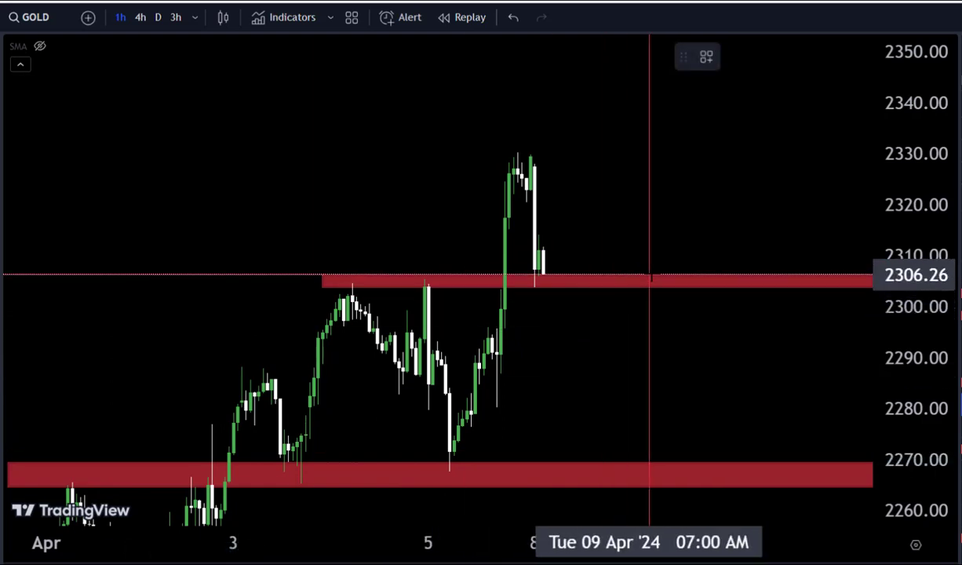
Draw a white upward arrow from the 2306 zone and add a red horizontal target line at 2348.33.
click(547, 275)
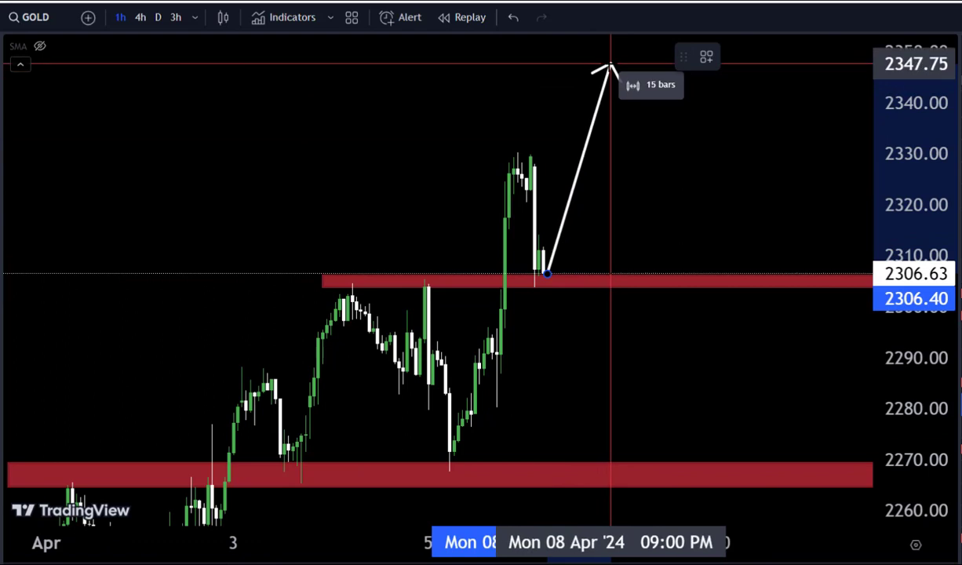
click(611, 66)
click(474, 104)
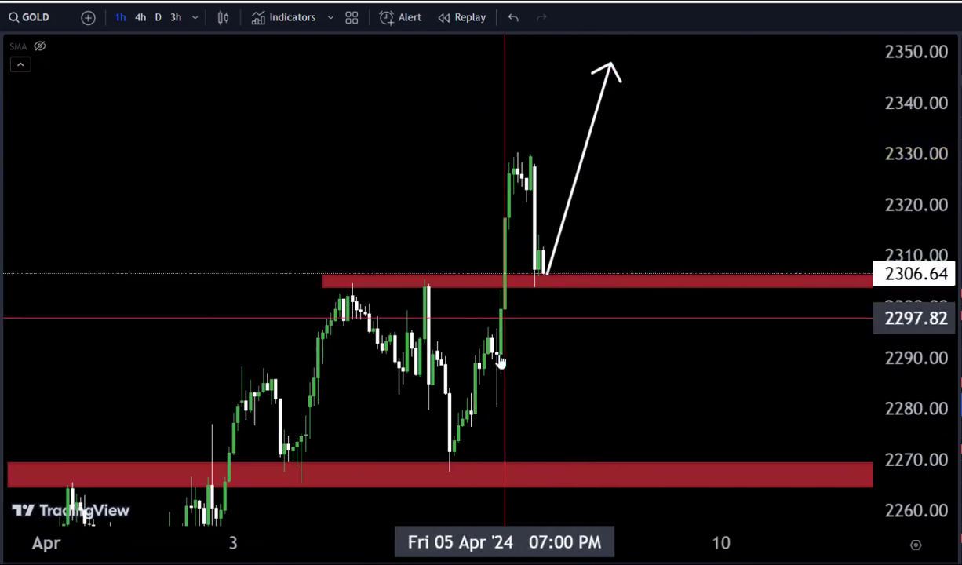
drag(545, 274, 553, 274)
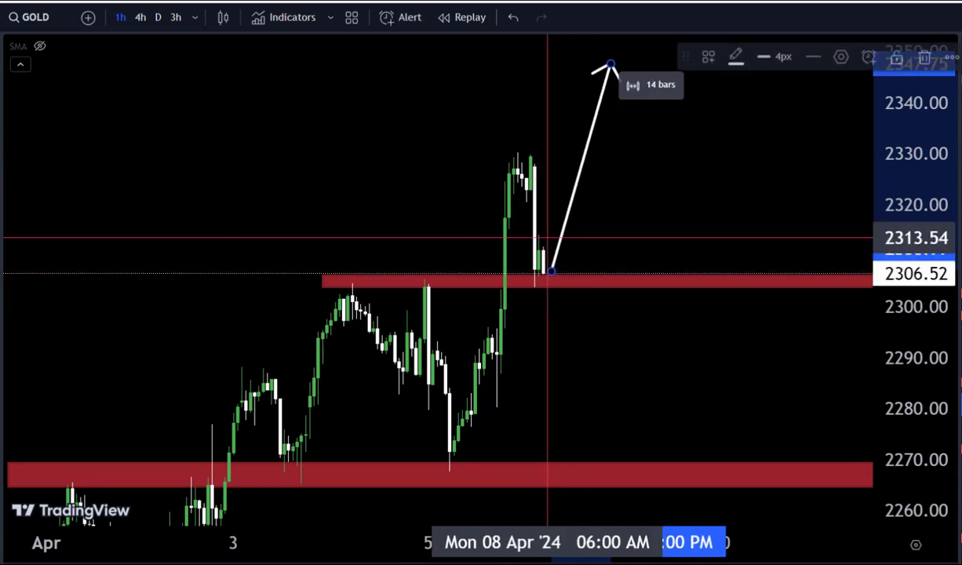
click(518, 129)
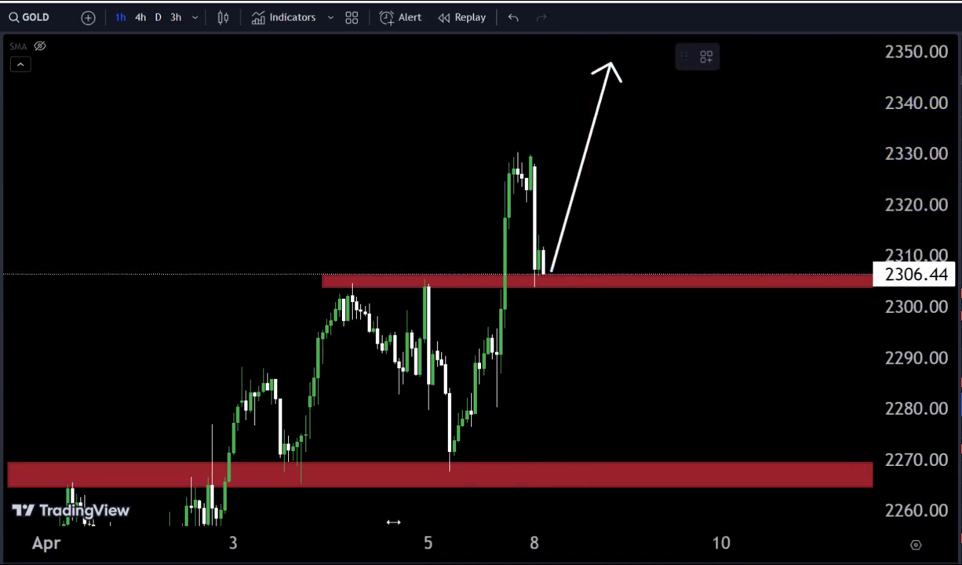
click(478, 60)
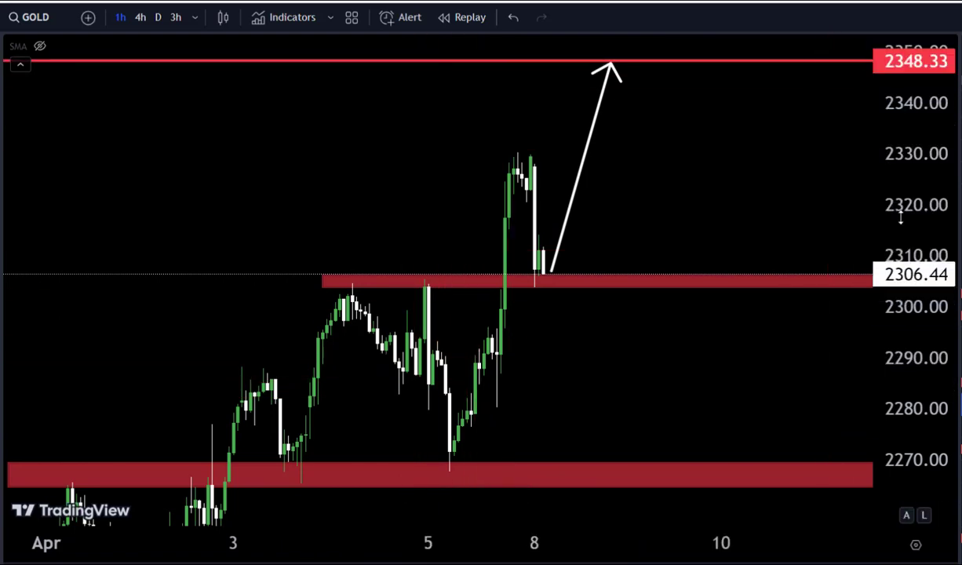
Rescale the price axis and lower the middle red zone's bottom edge to 2302.78.
drag(894, 207, 900, 213)
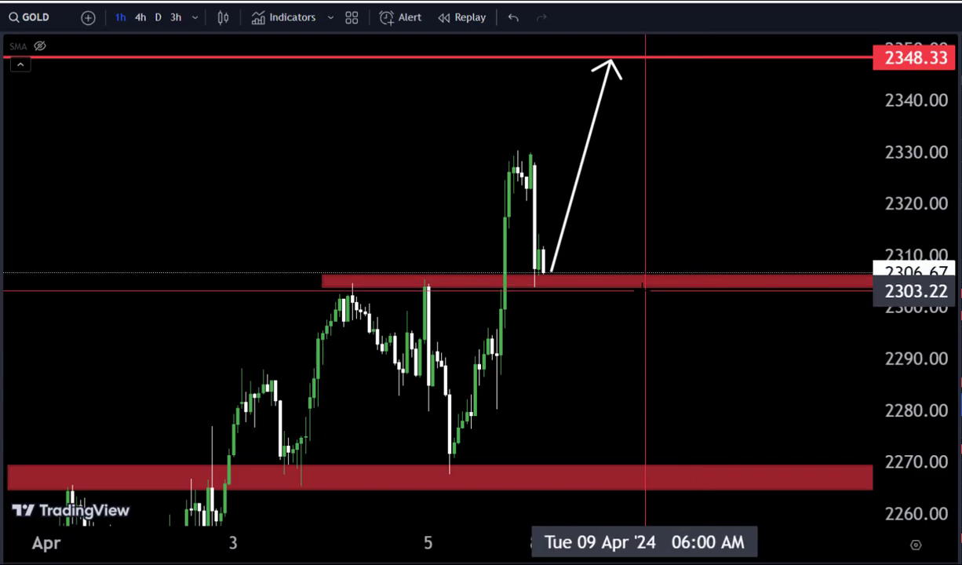
drag(617, 287, 618, 294)
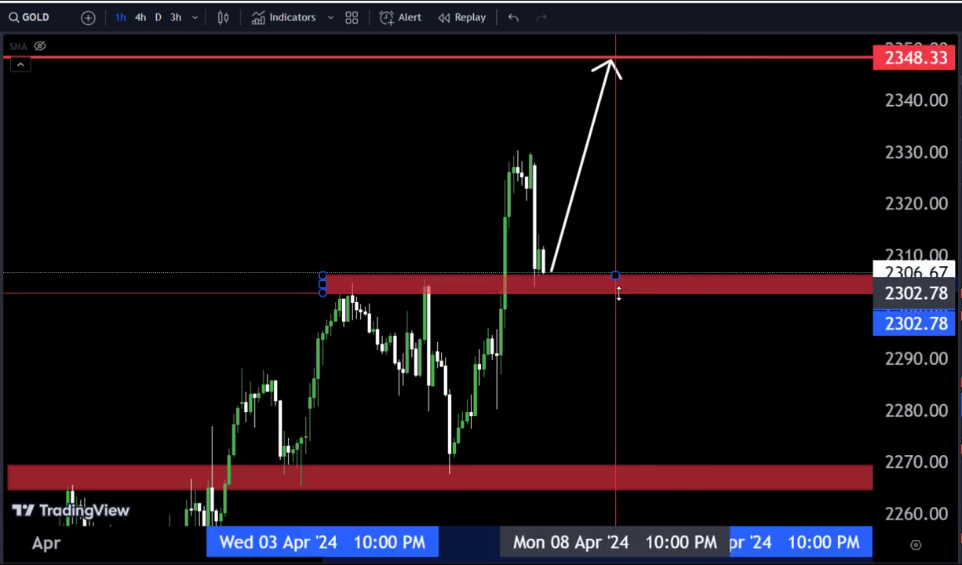
click(429, 217)
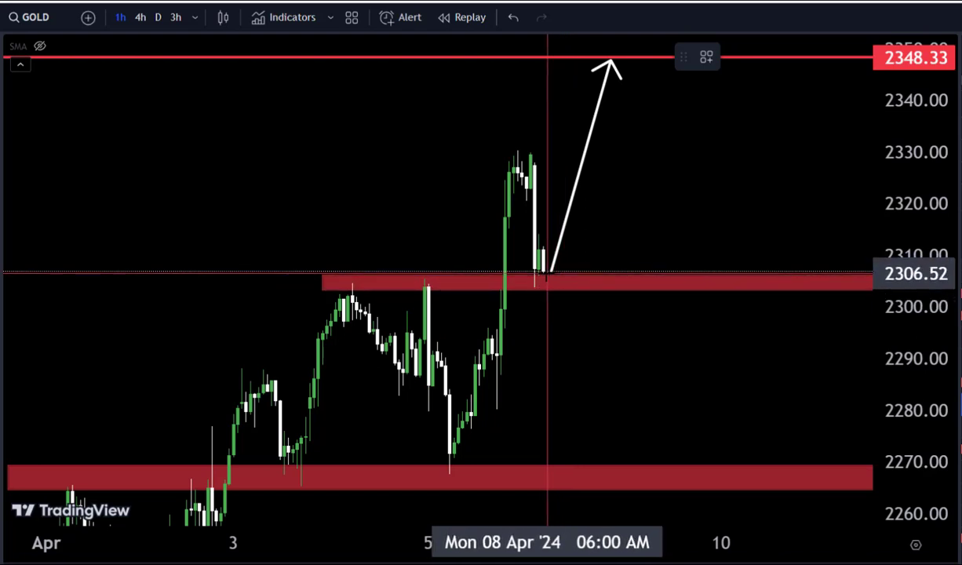
Draw a white zigzag path from the 2306 zone down to the 2270 zone, then up to 2348.33.
drag(547, 273, 615, 454)
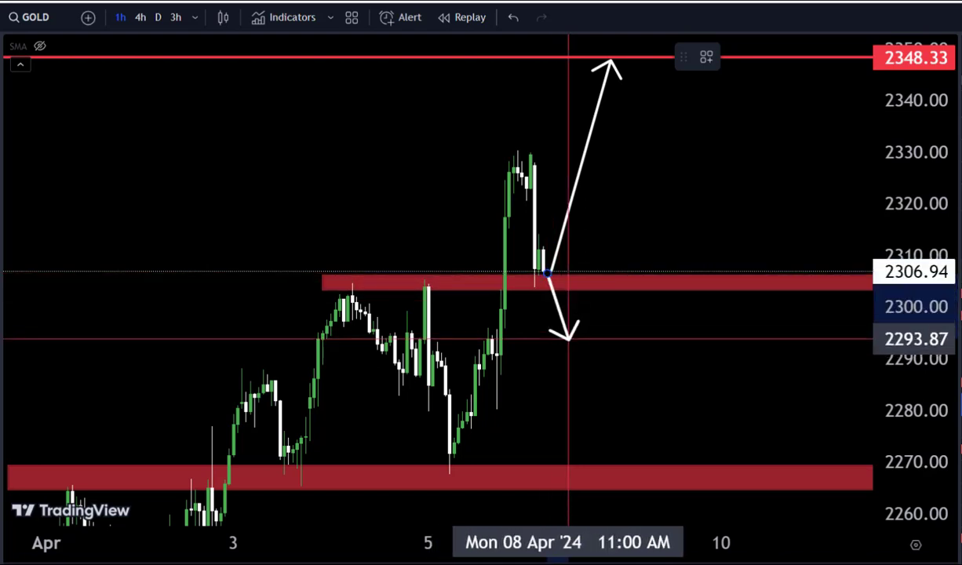
click(619, 461)
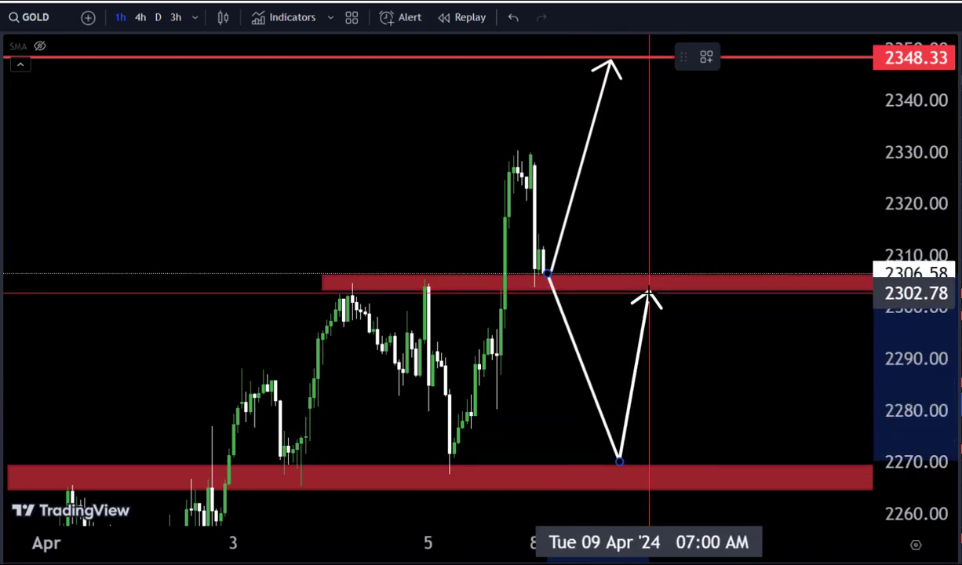
click(648, 293)
click(675, 328)
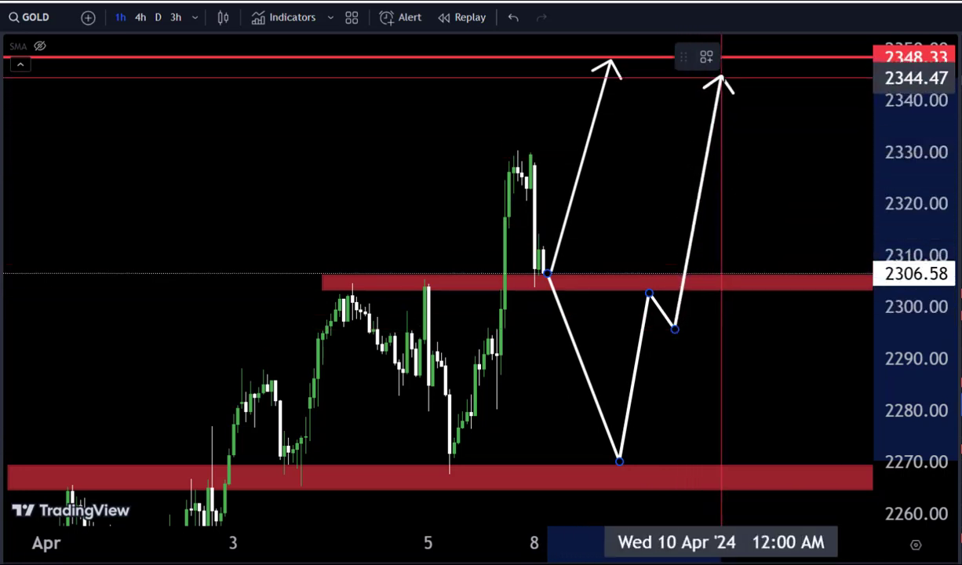
double_click(725, 59)
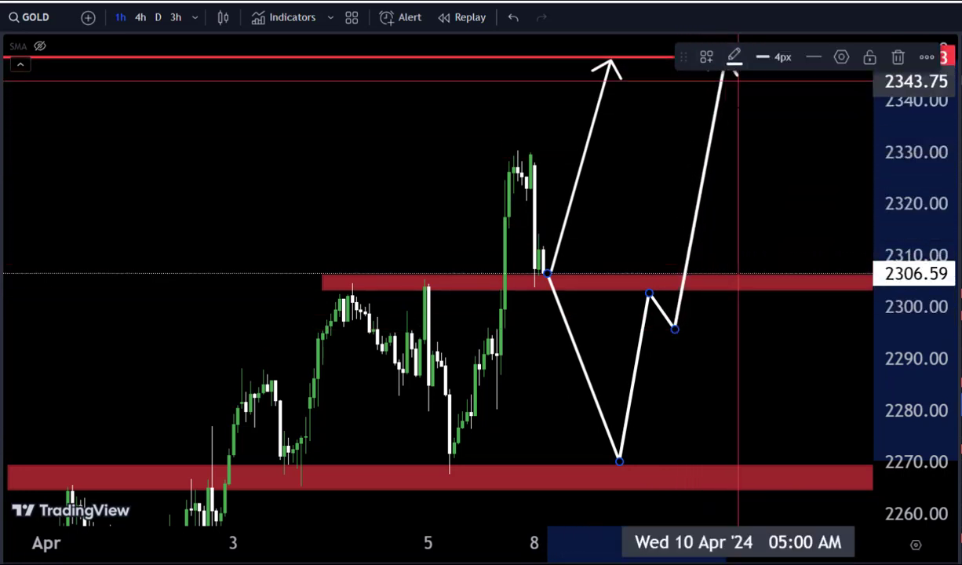
click(548, 276)
click(548, 279)
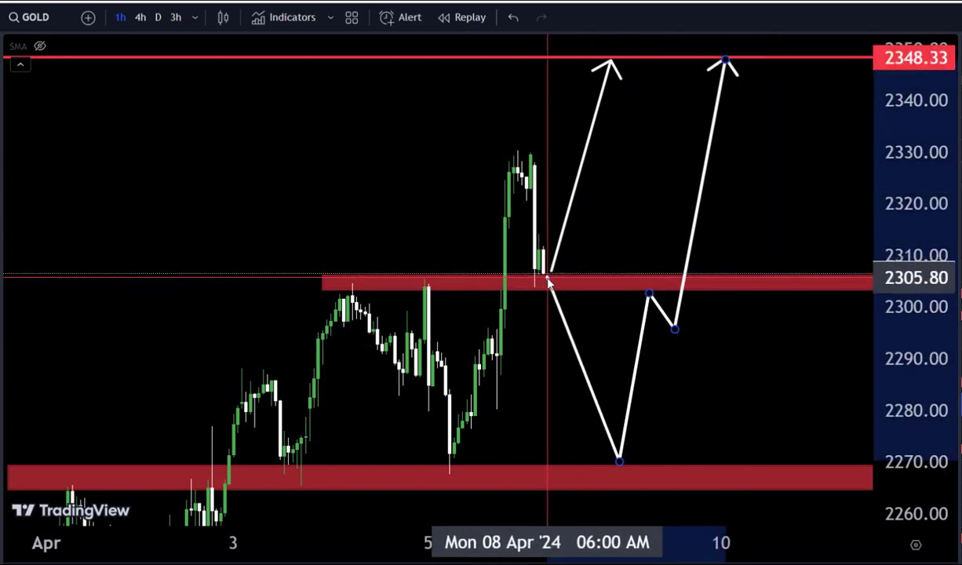
click(547, 280)
click(564, 152)
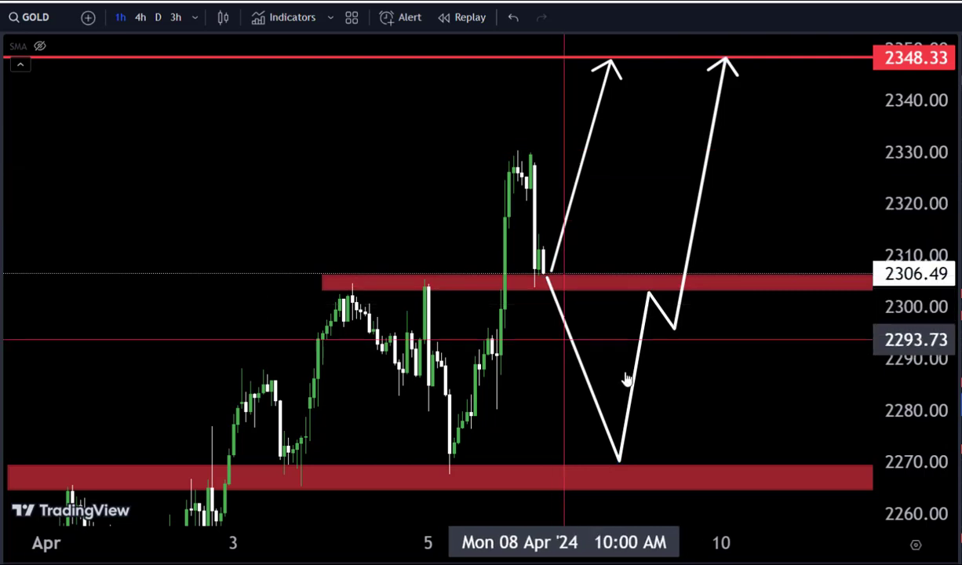
scroll(805, 375, left, 1)
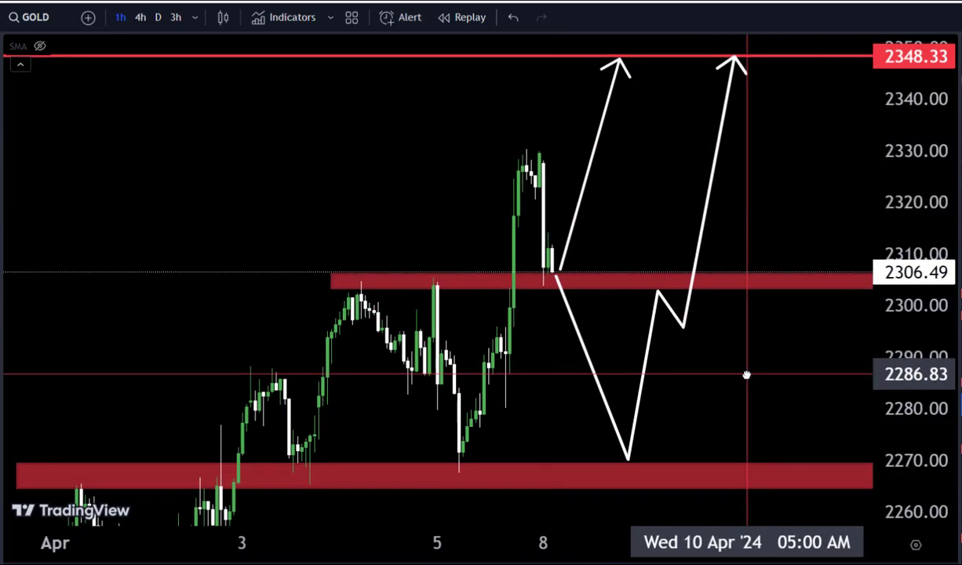
drag(574, 552, 562, 552)
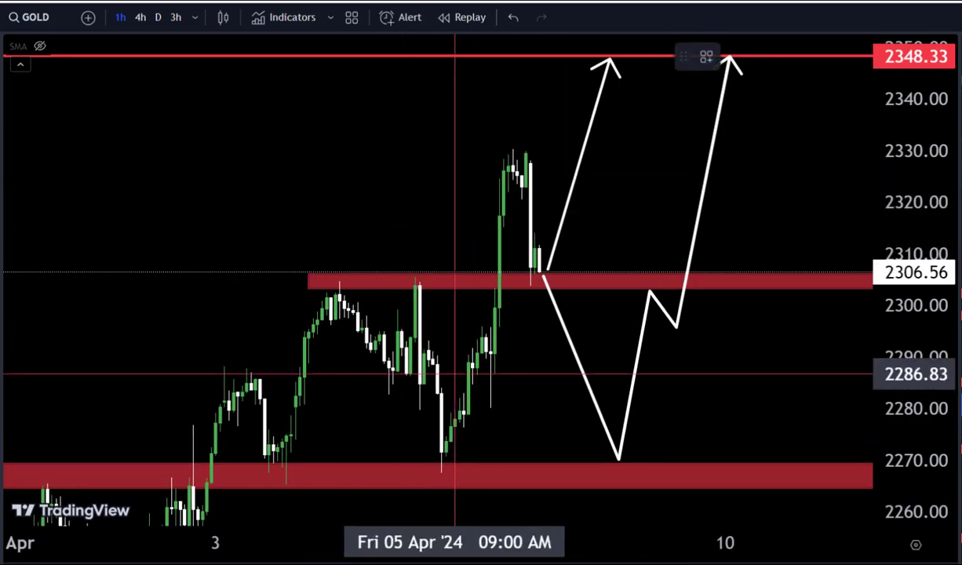
Add a 'GOLD H1' text label at font size 40 and move it lower-left on the chart.
click(124, 185)
text(GOLD H1)
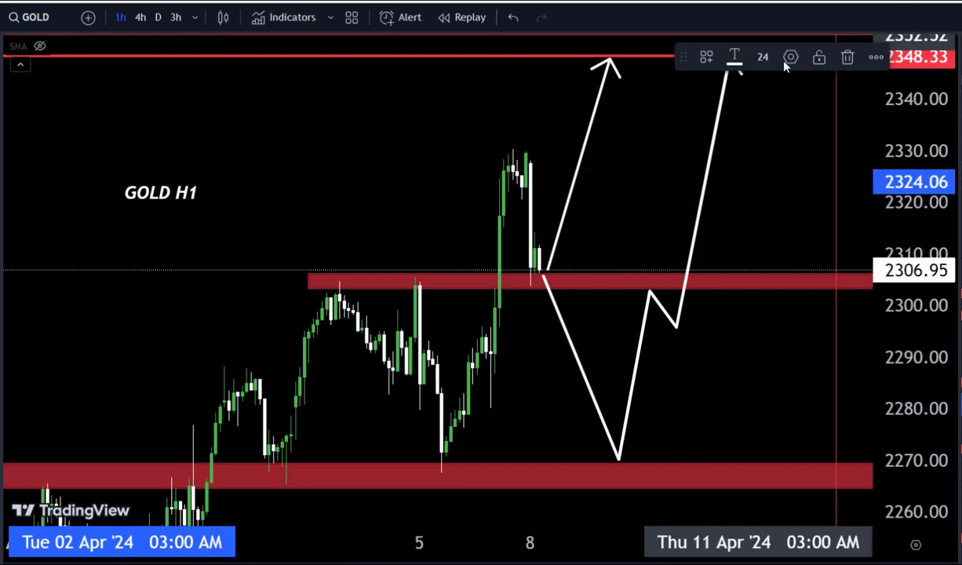
click(762, 56)
click(763, 302)
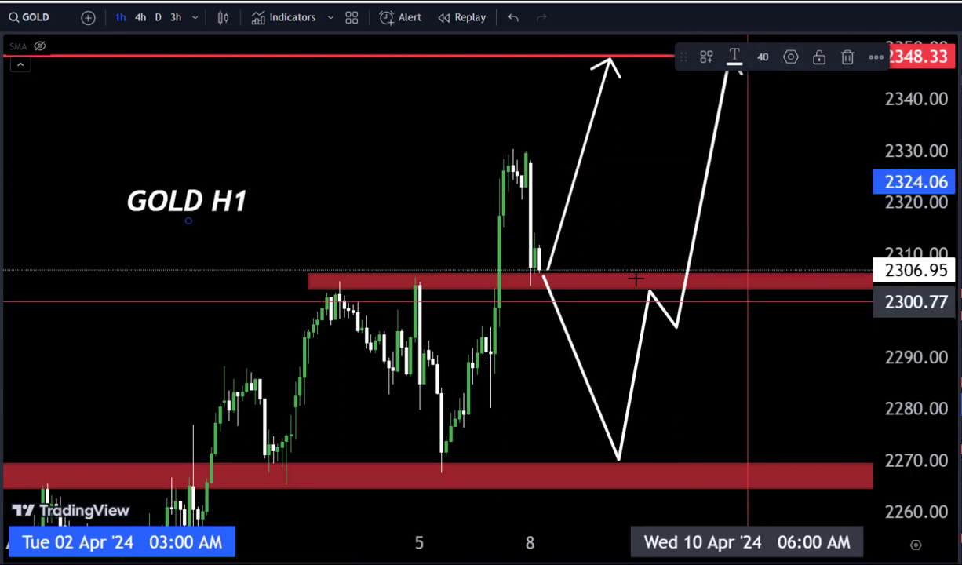
click(235, 215)
drag(169, 225, 137, 263)
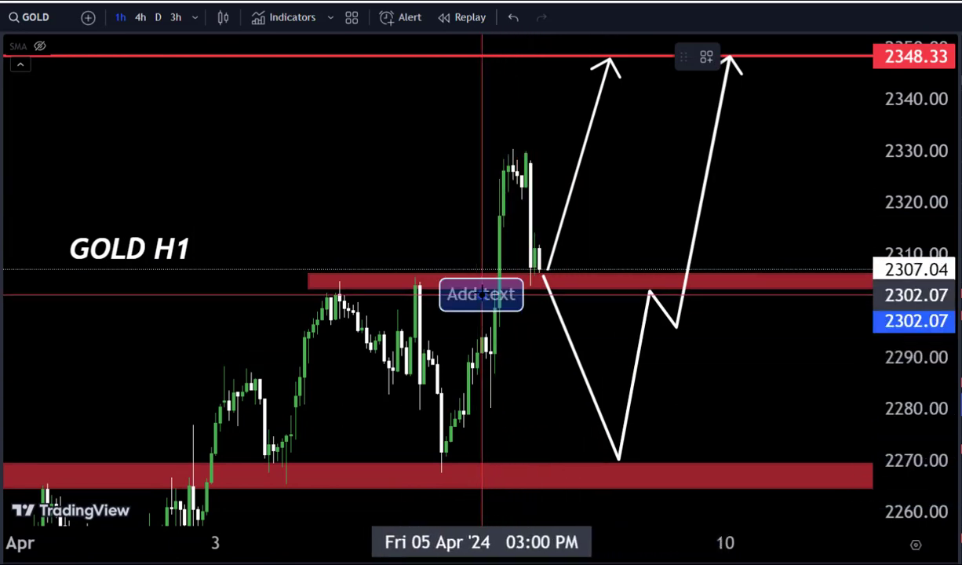
Finish the callout text 'IF BREAKOUT THIS AREA THEN 2ND ENTRY FOR BUY 2270' above the middle zone.
click(408, 198)
text(IF BRE)
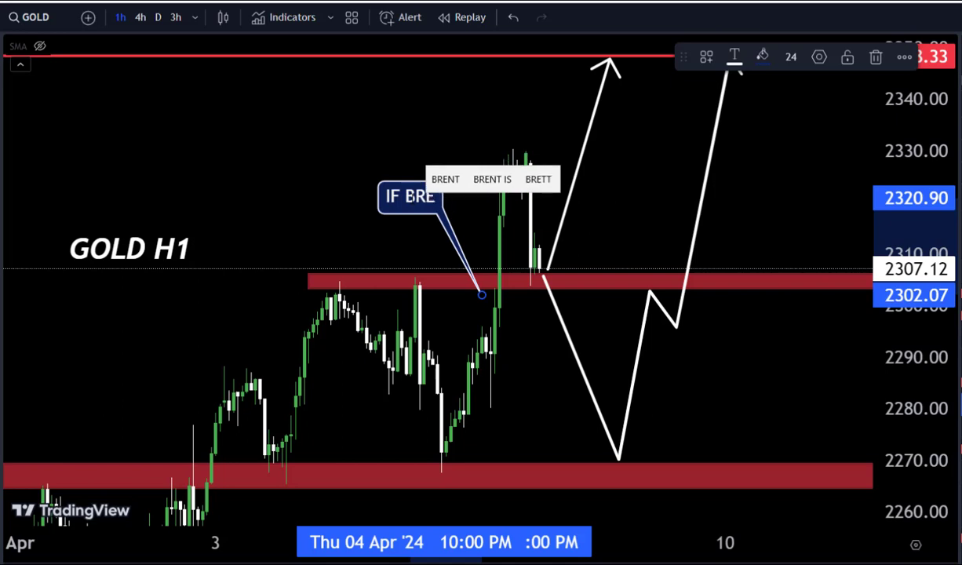
text(AK)
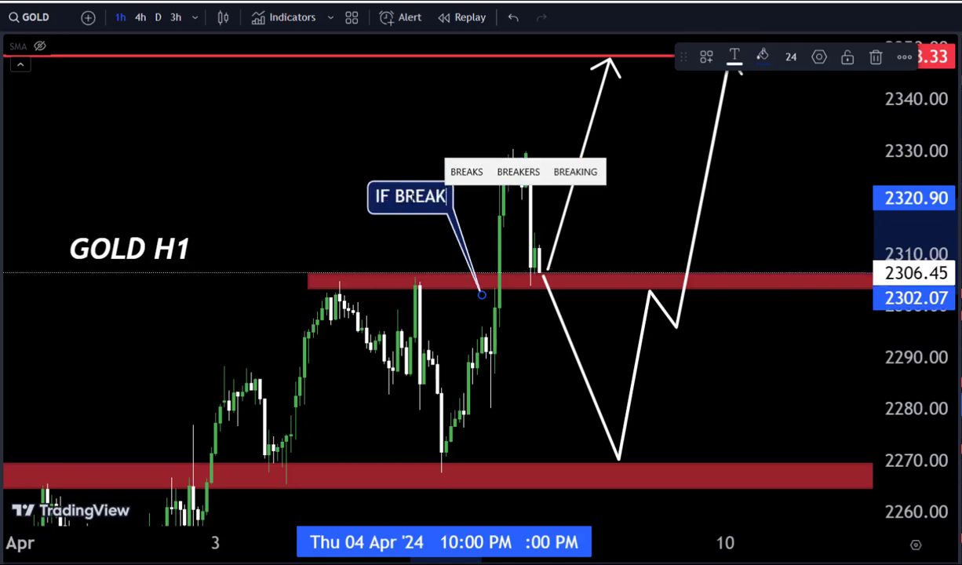
text(OUT THI)
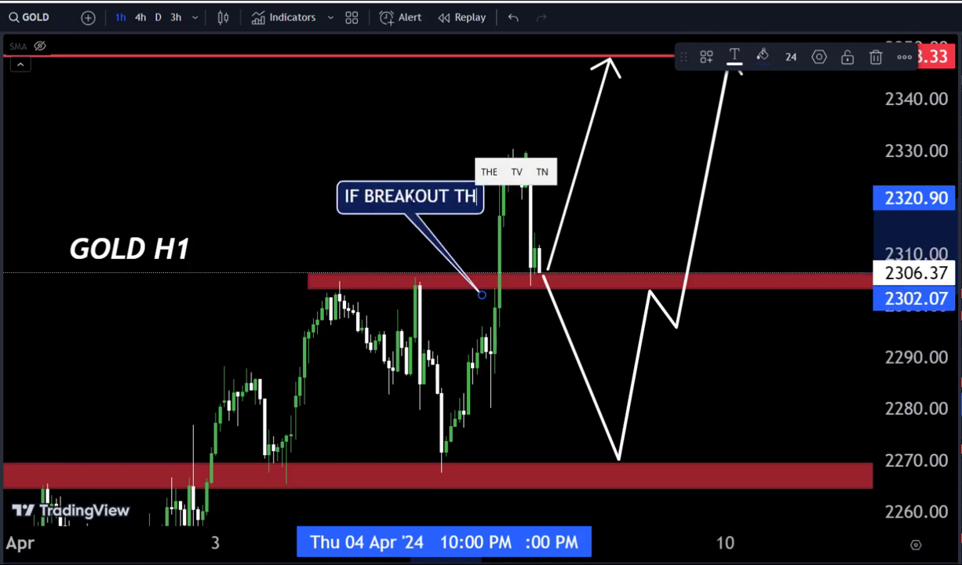
text(S A)
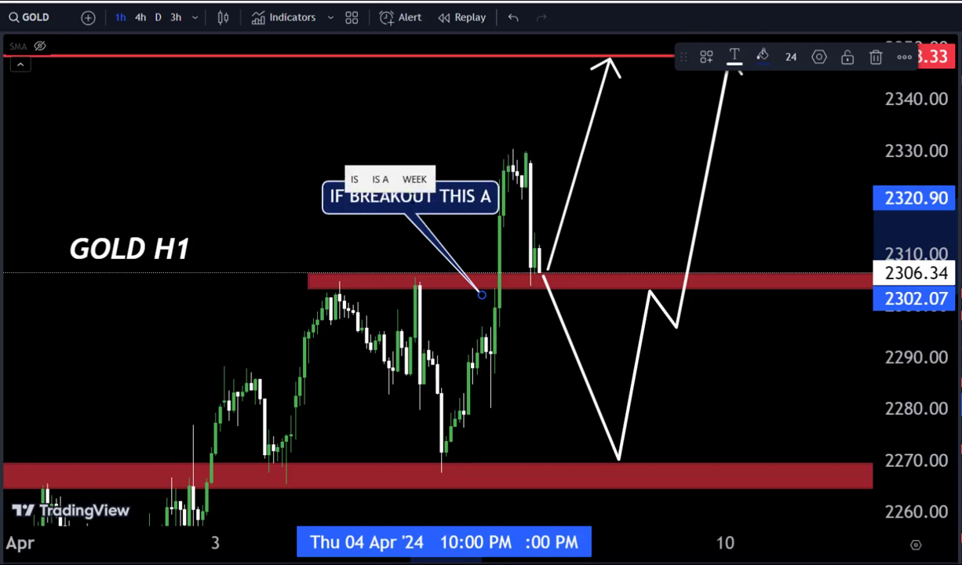
text(REA)
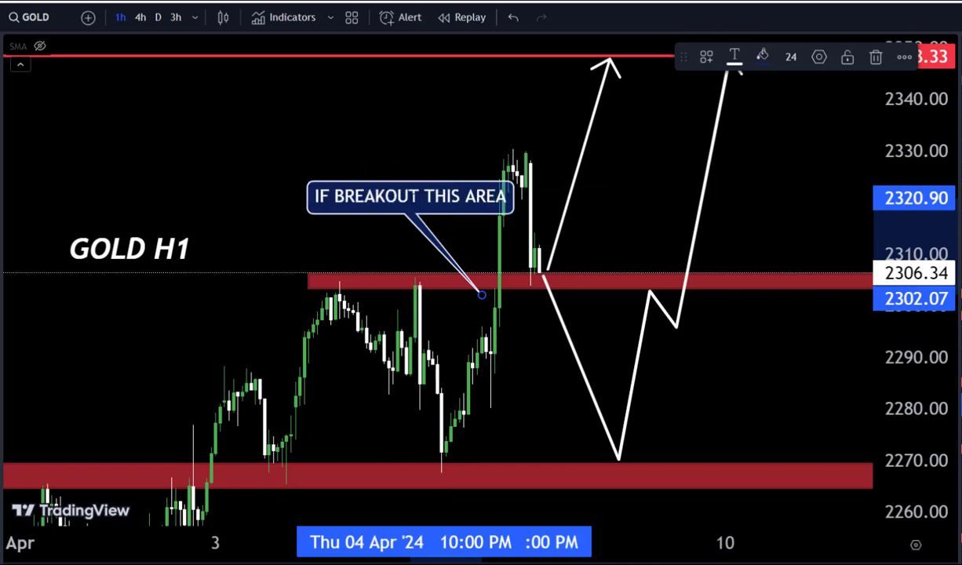
text( THE)
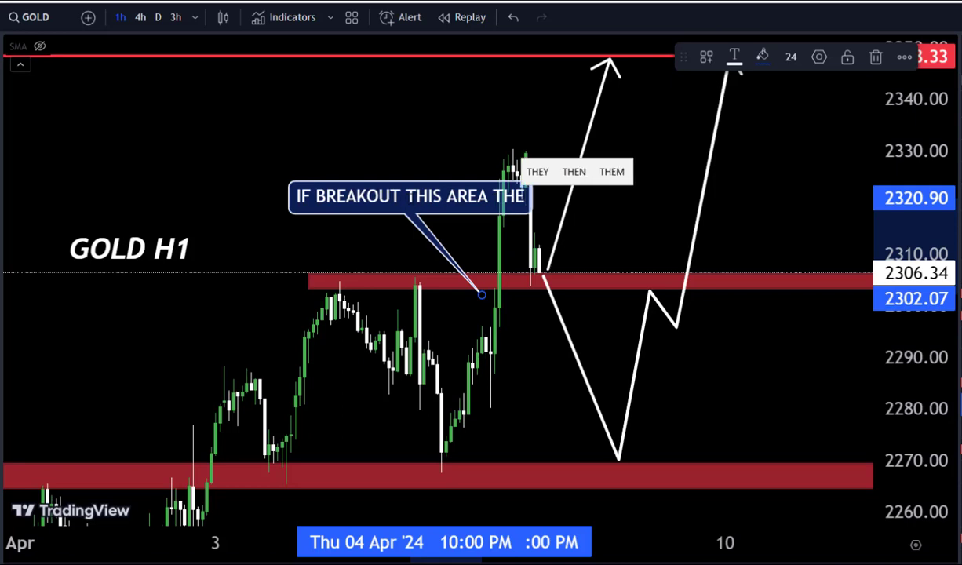
text(N 2)
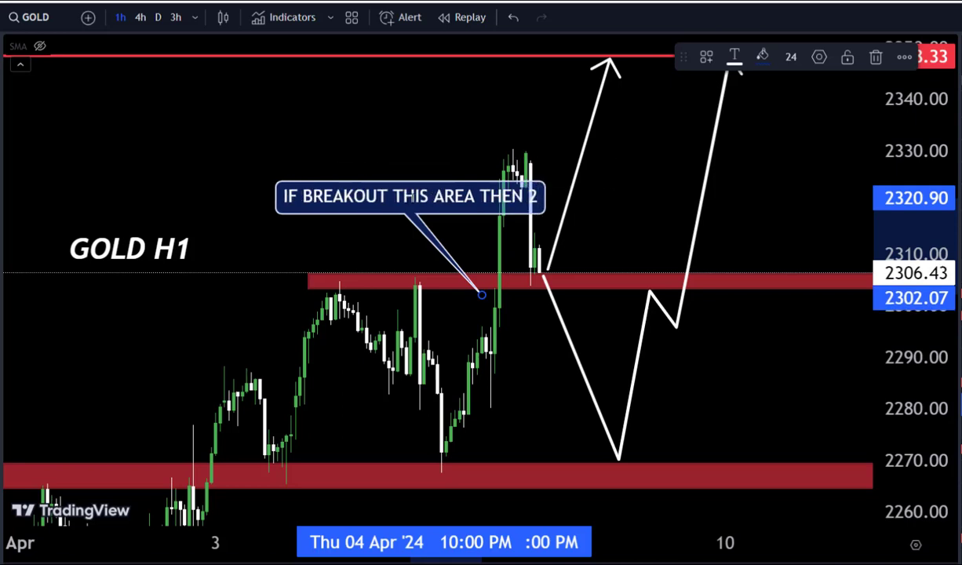
text(ND )
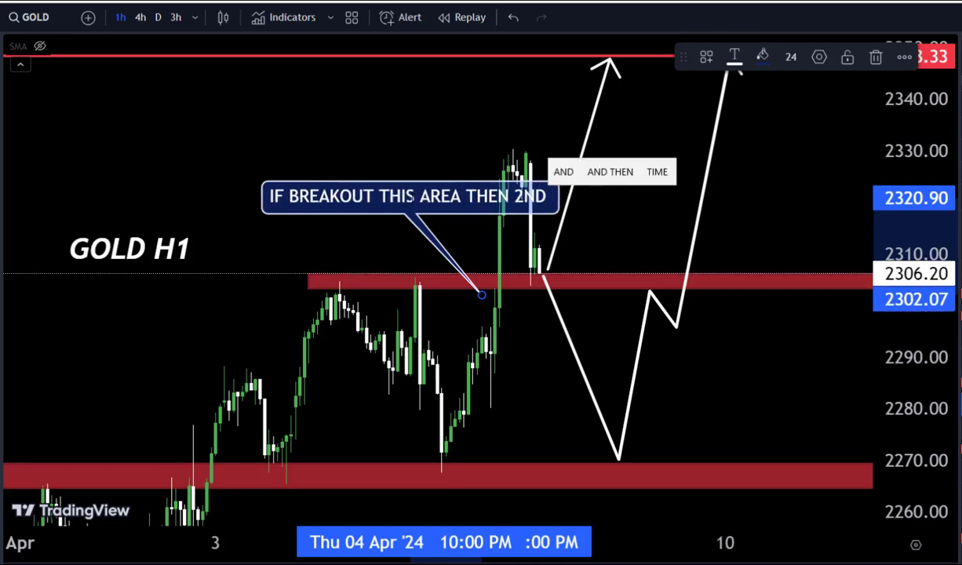
text(ENT)
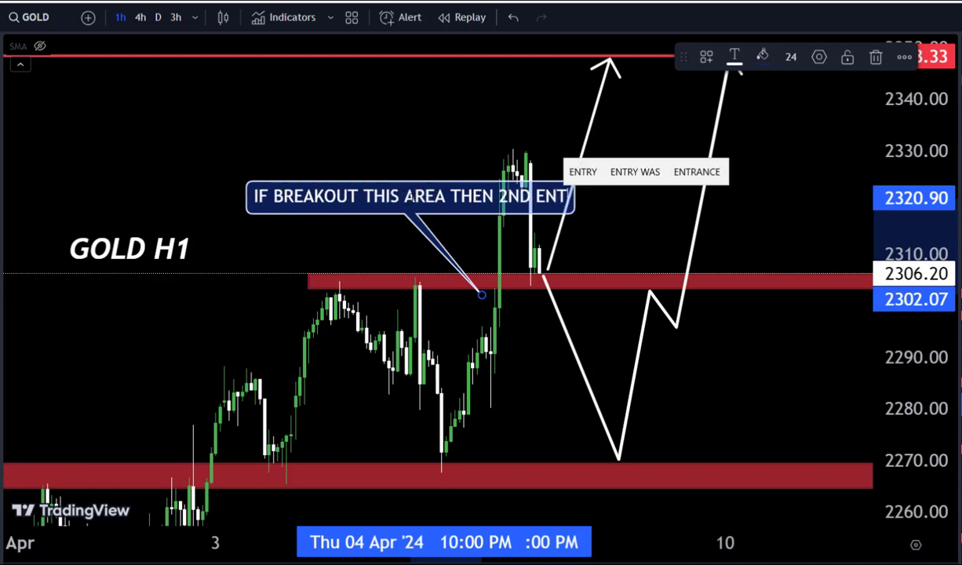
text(RY FO)
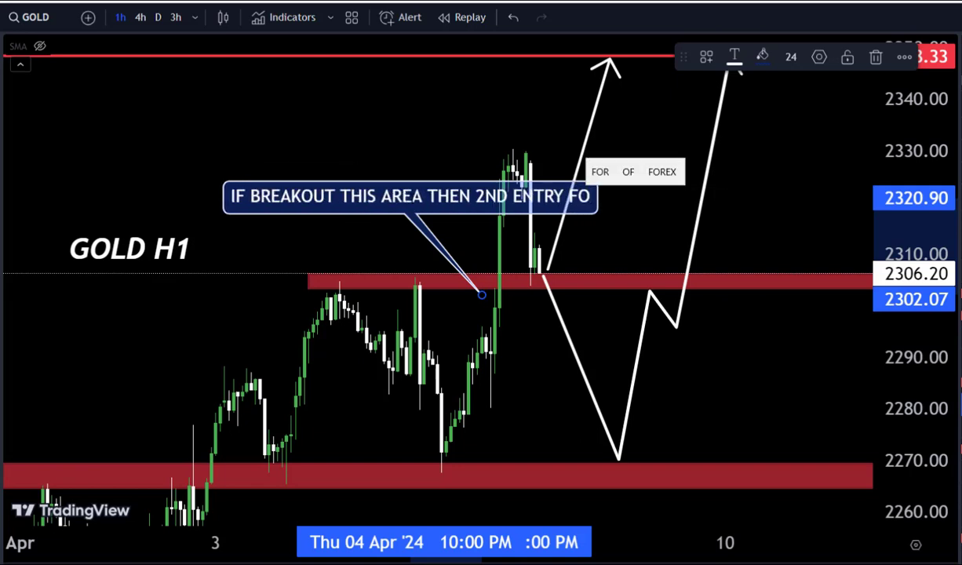
text(R V)
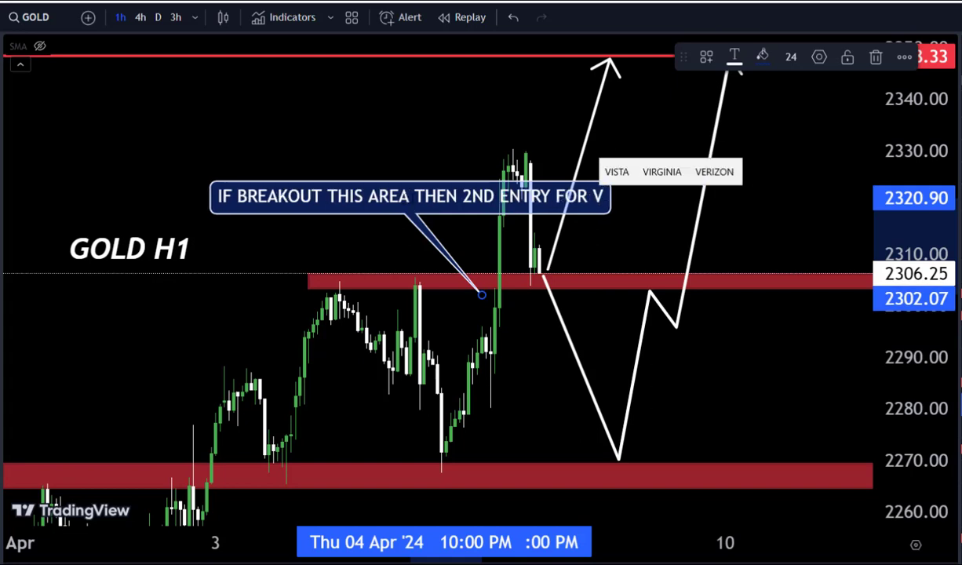
key(BackSpace)
text(BUY )
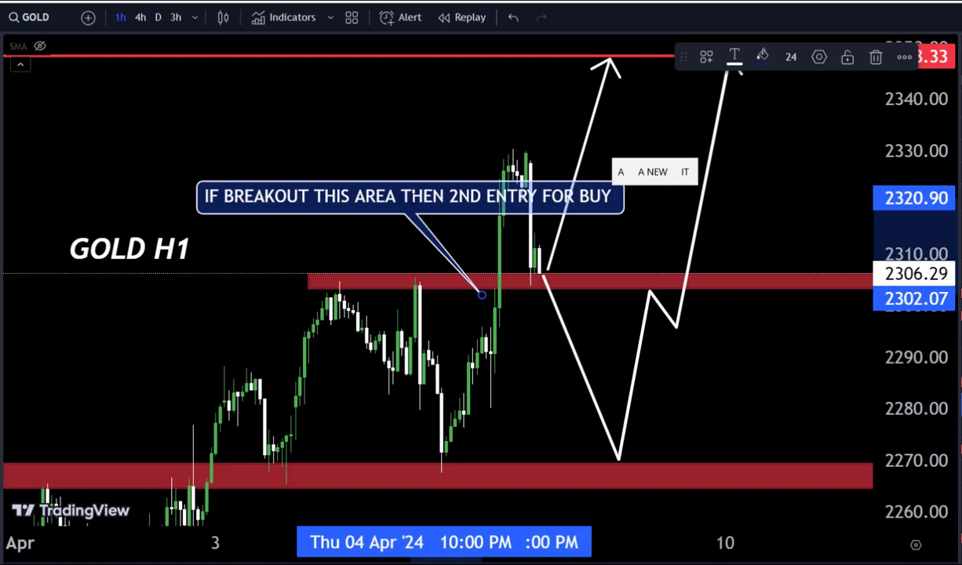
text(2270)
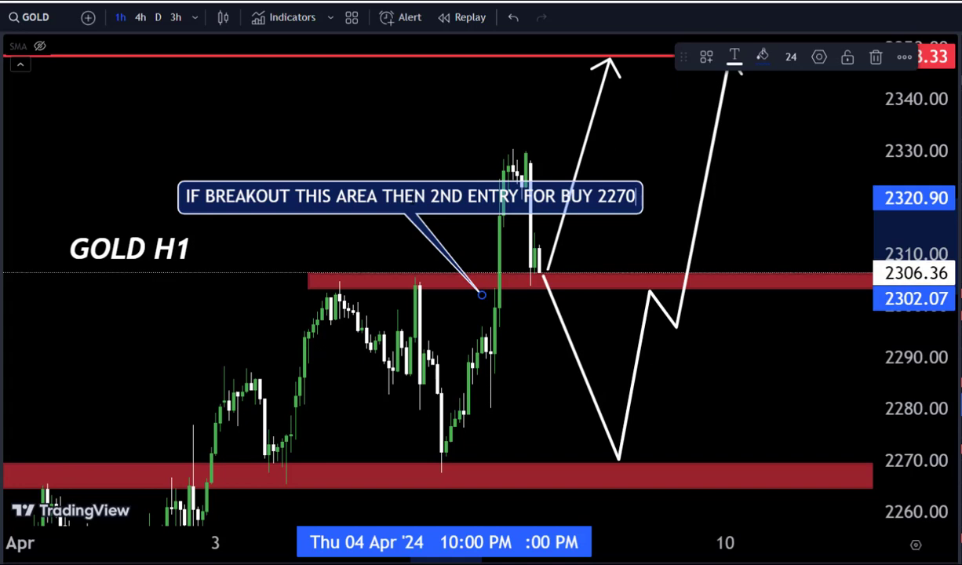
Shrink the callout's font size to 12 and move it down-left toward the red zone.
click(791, 56)
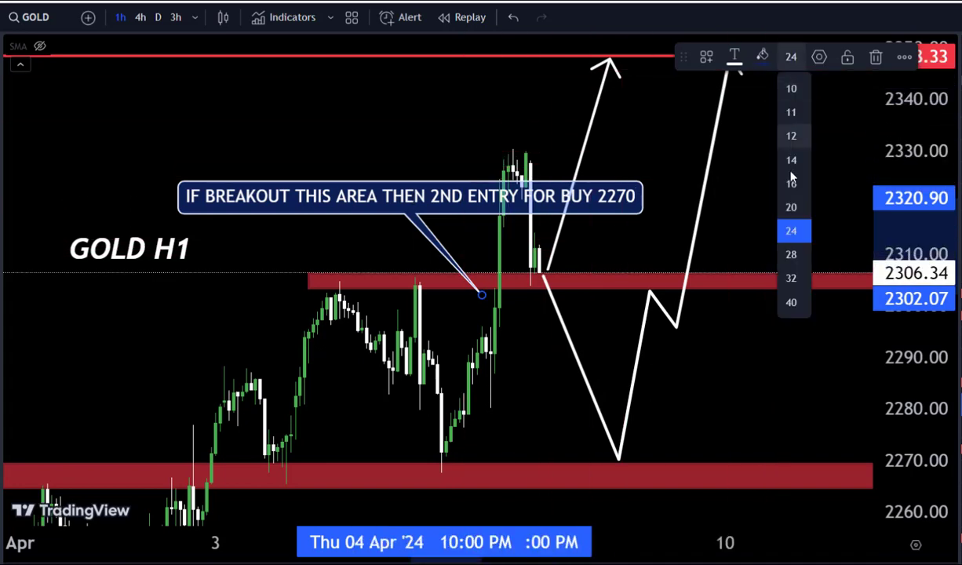
click(791, 183)
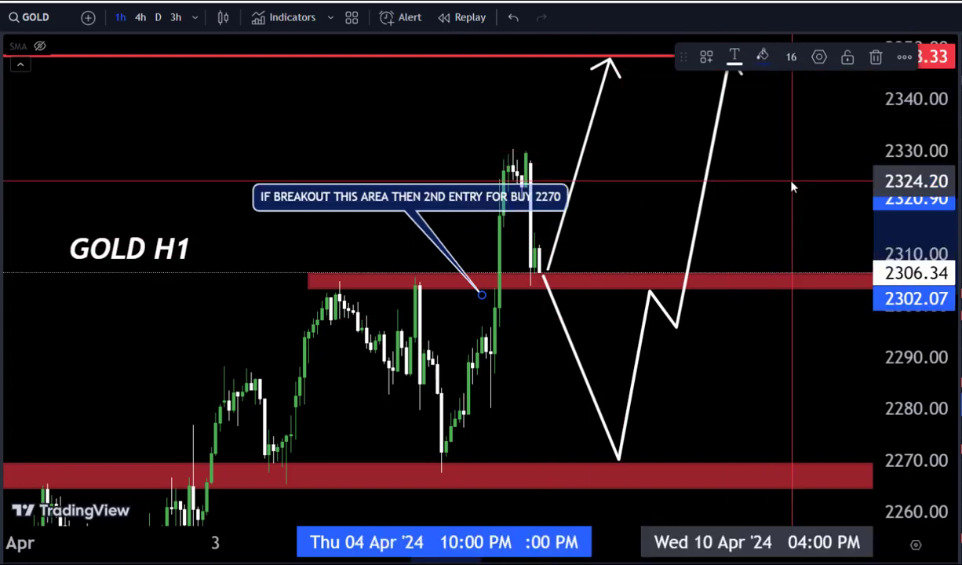
click(792, 56)
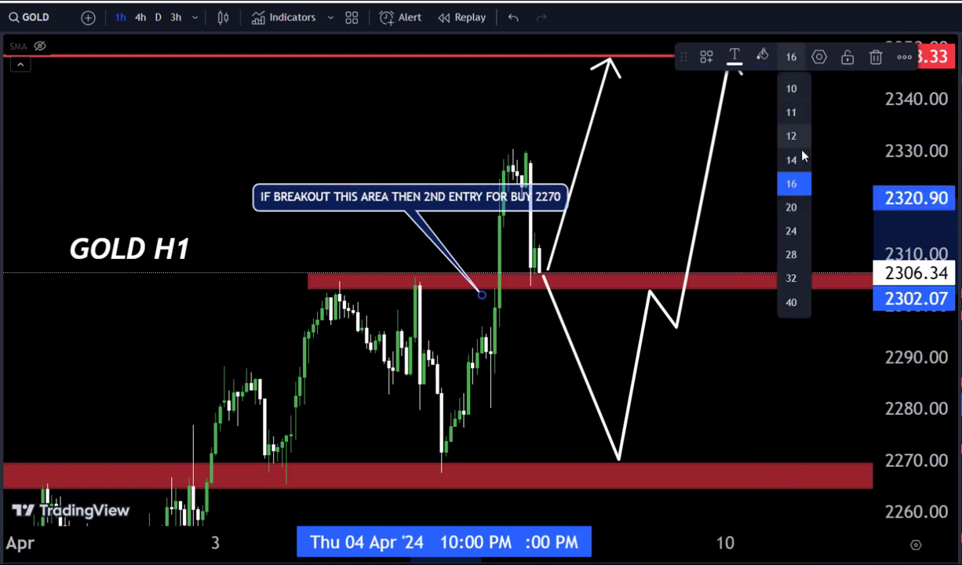
click(792, 136)
click(408, 135)
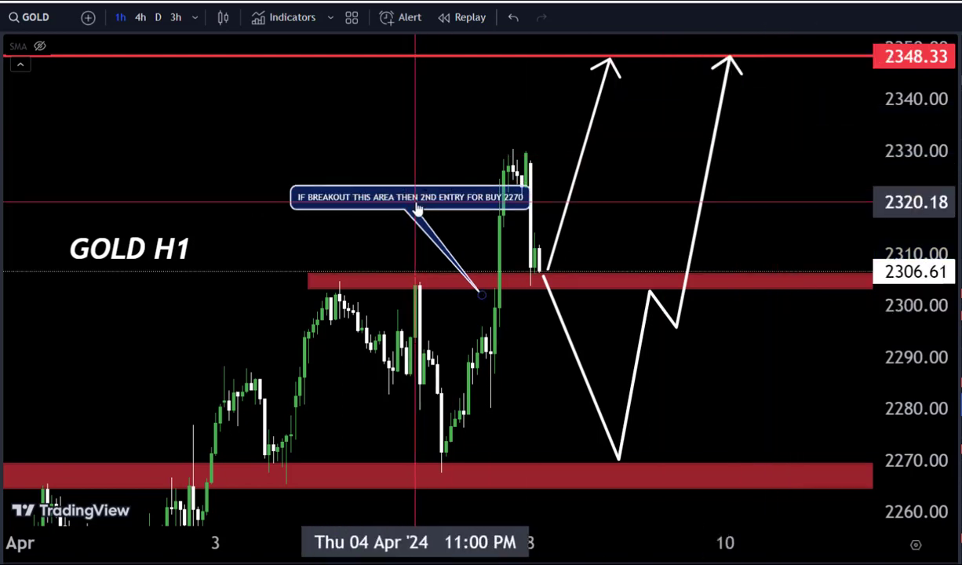
drag(397, 199, 353, 236)
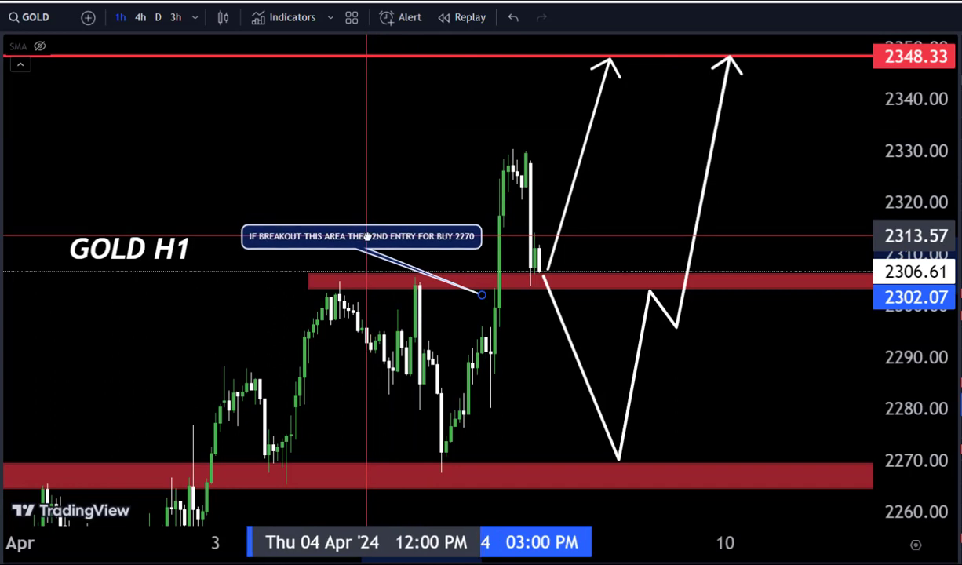
click(370, 190)
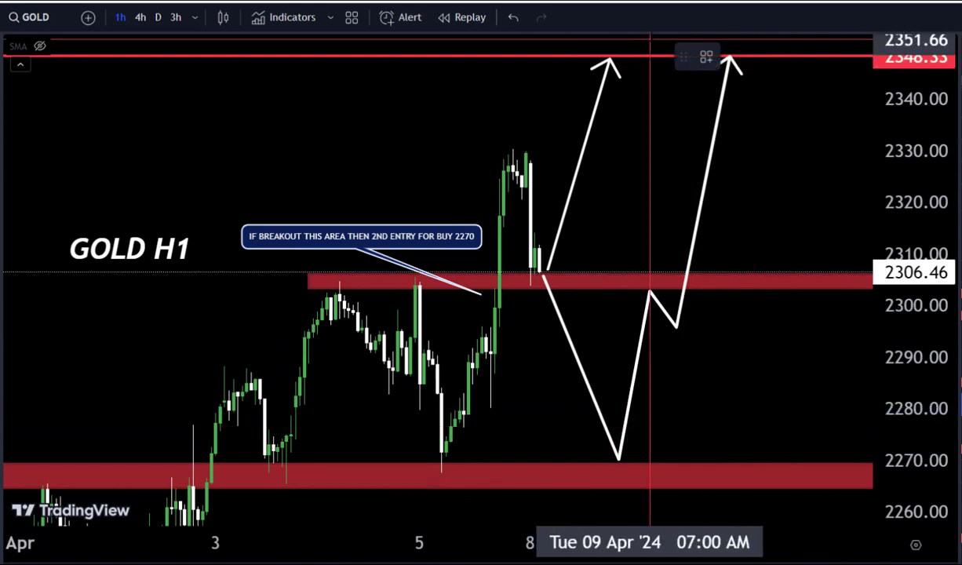
Add a small 'TARGET' label between the arrow tips at 2348, and raise the GOLD H1 title.
click(652, 72)
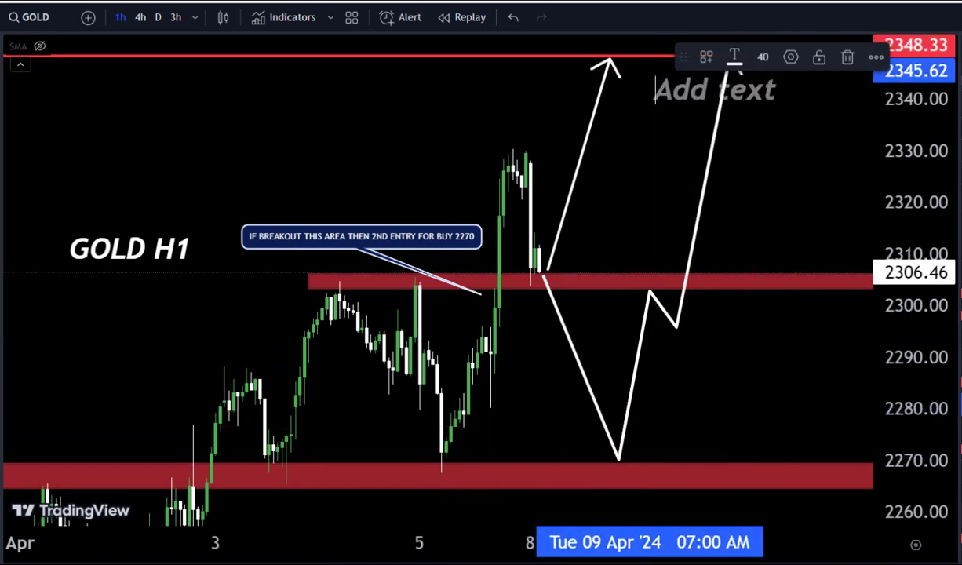
text(TARGET)
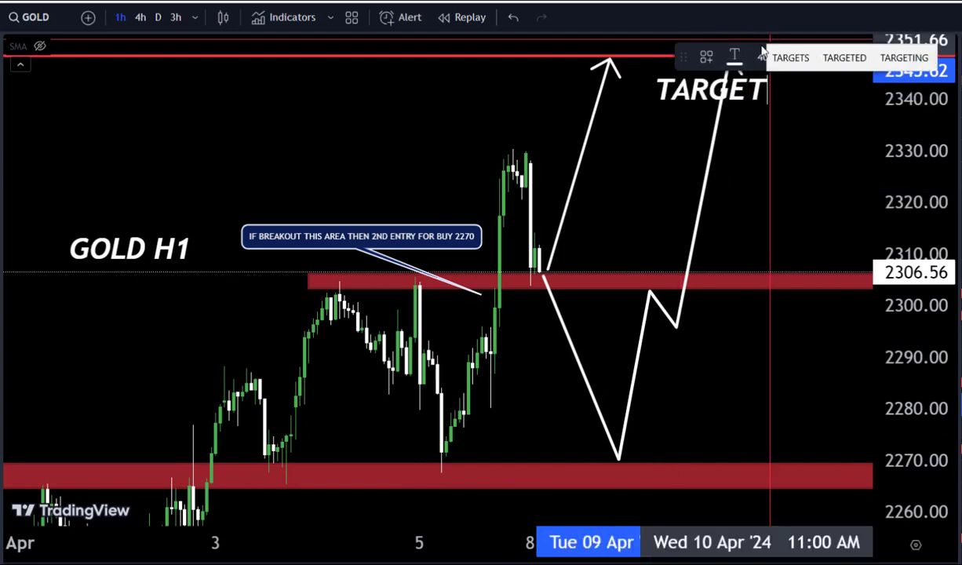
click(762, 56)
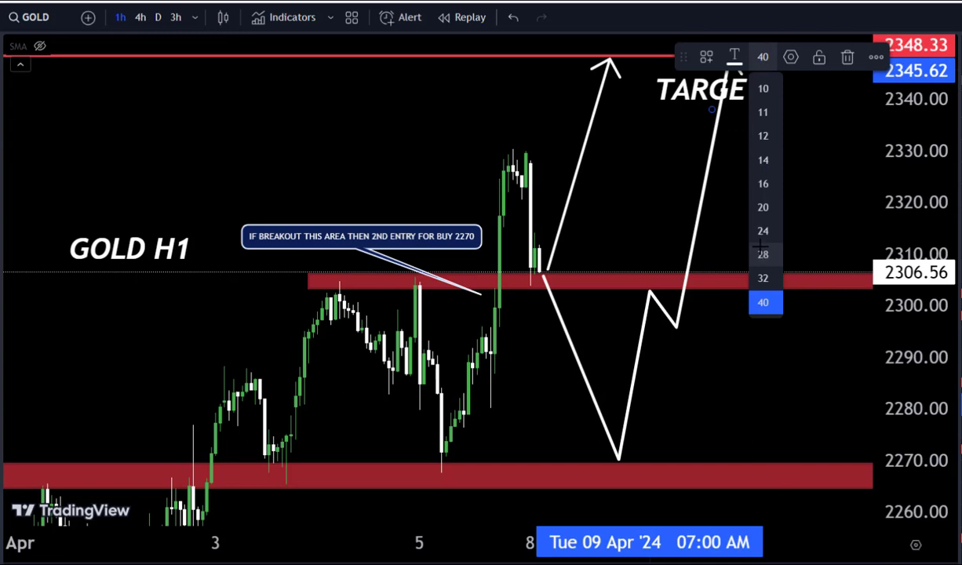
click(763, 278)
click(680, 98)
drag(681, 98, 669, 69)
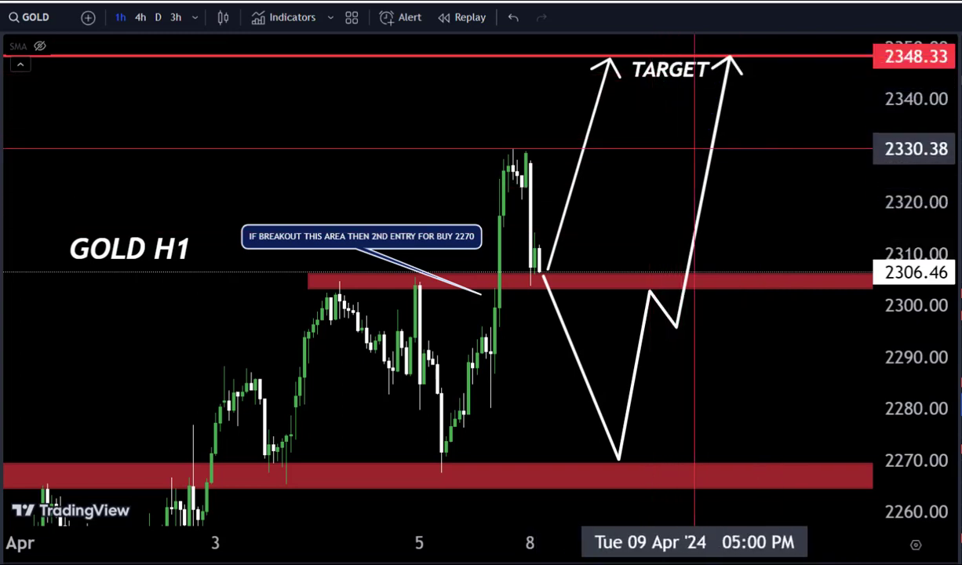
drag(900, 155, 900, 167)
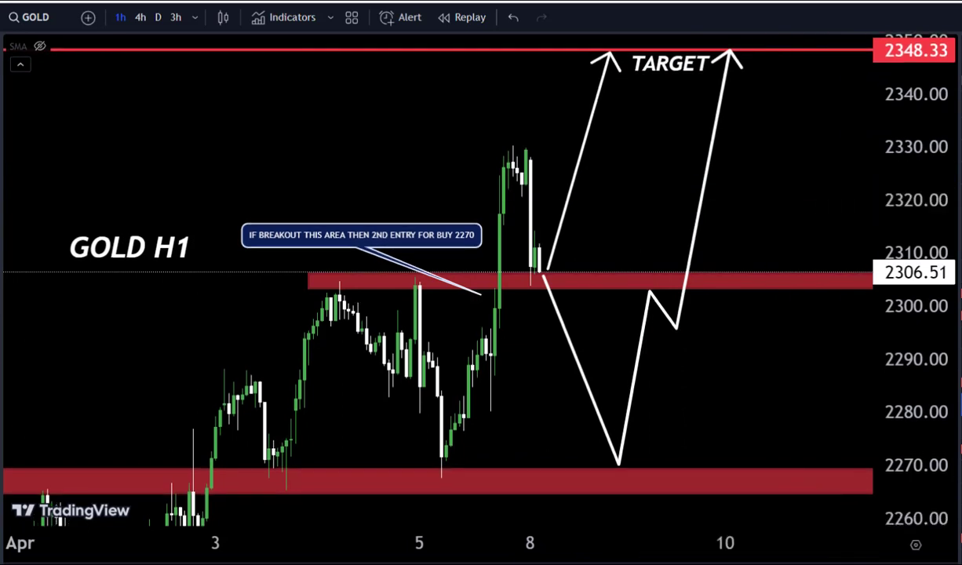
drag(123, 252, 126, 125)
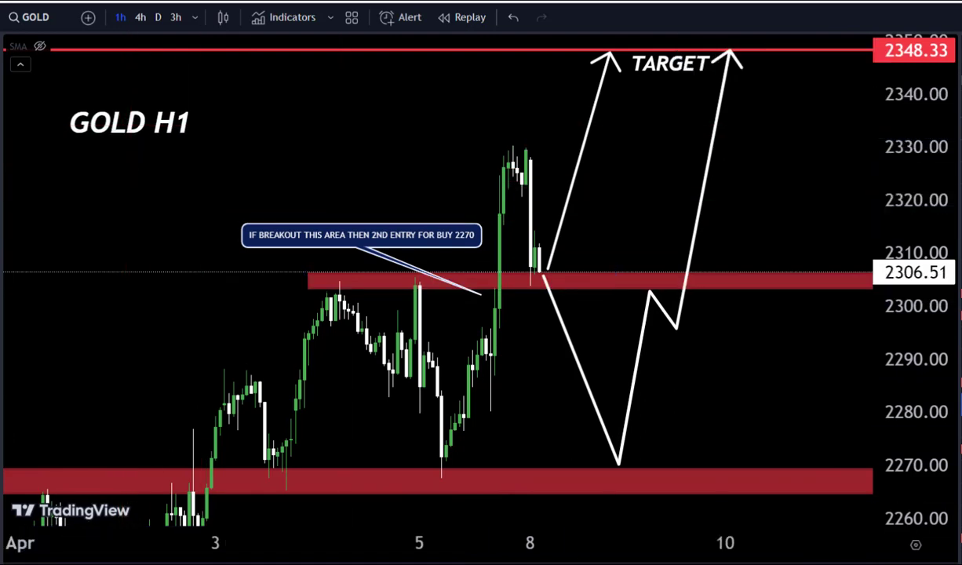